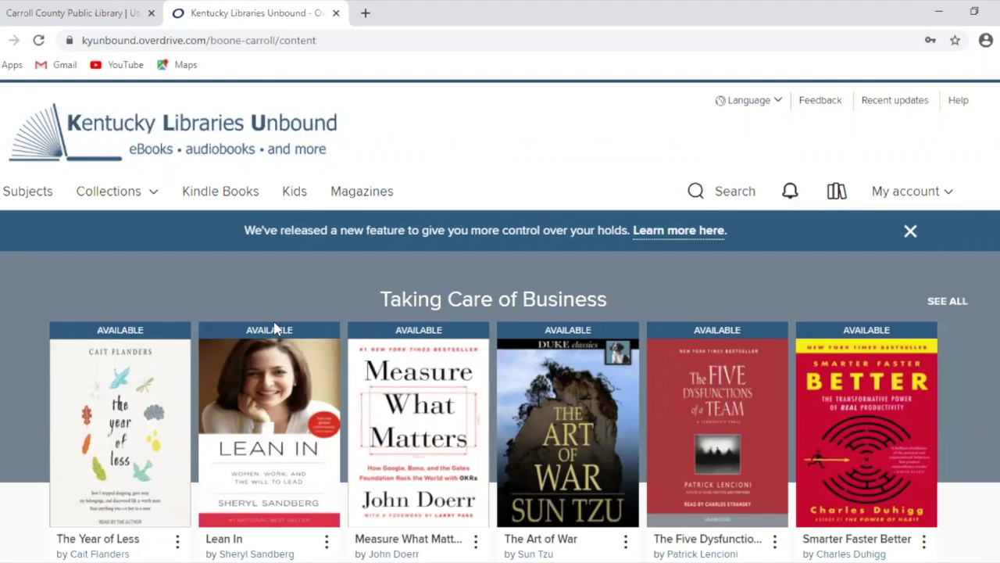
pyautogui.click(153, 193)
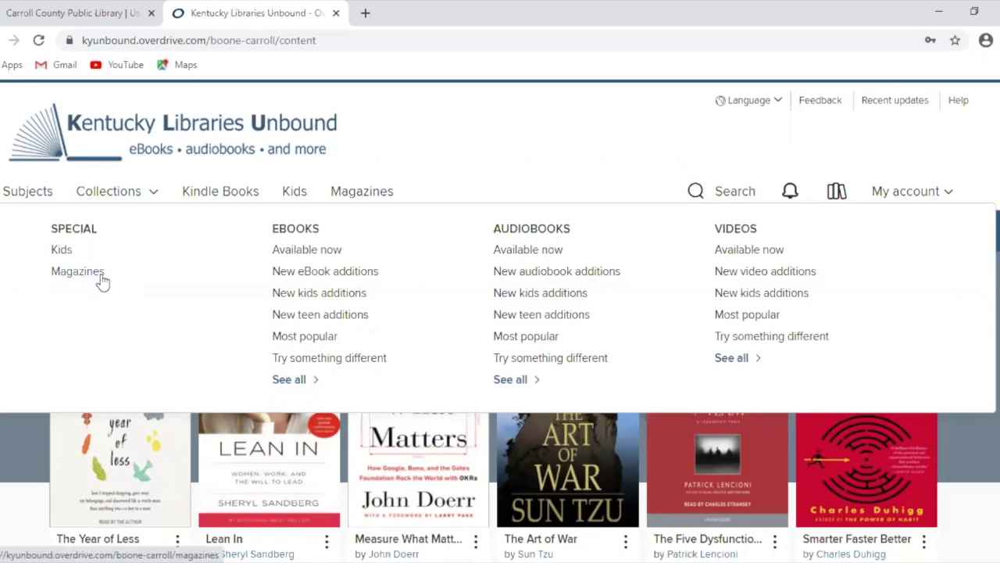
pyautogui.click(589, 159)
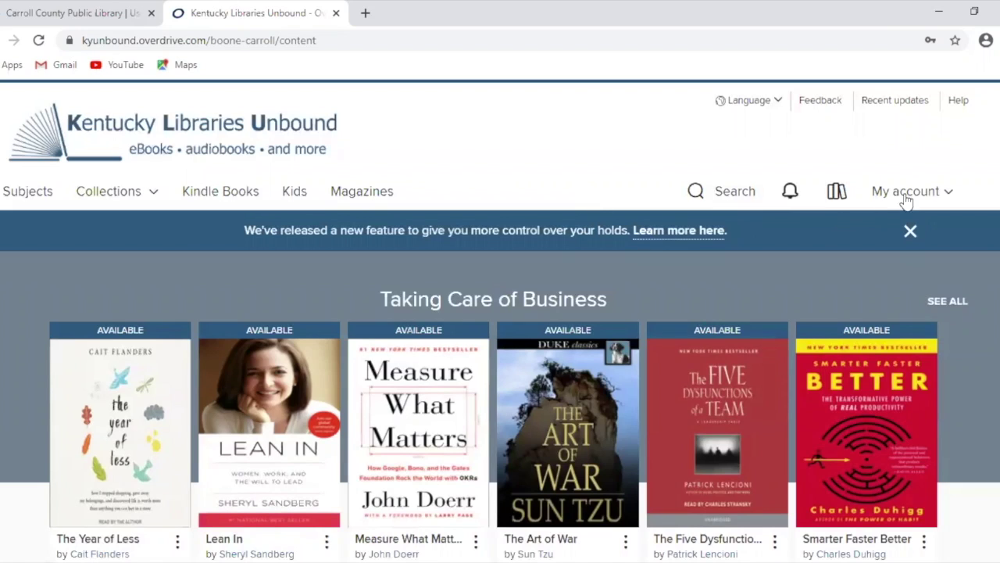
# - In the account settings, set default lending periods to 21 days for ebooks, 7 for audiobooks, 3 for videos and 7 for magazines
pyautogui.click(940, 198)
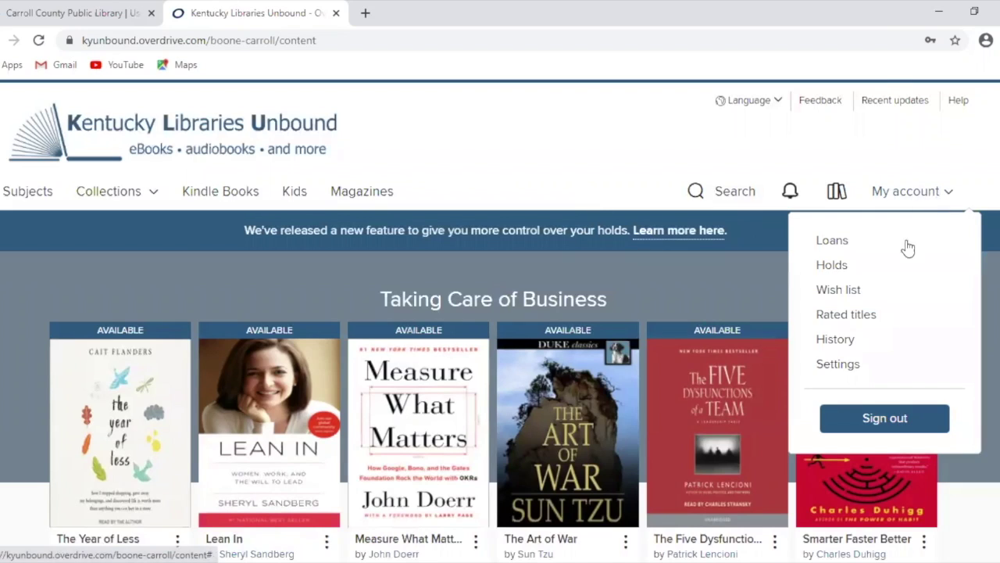
pyautogui.click(844, 369)
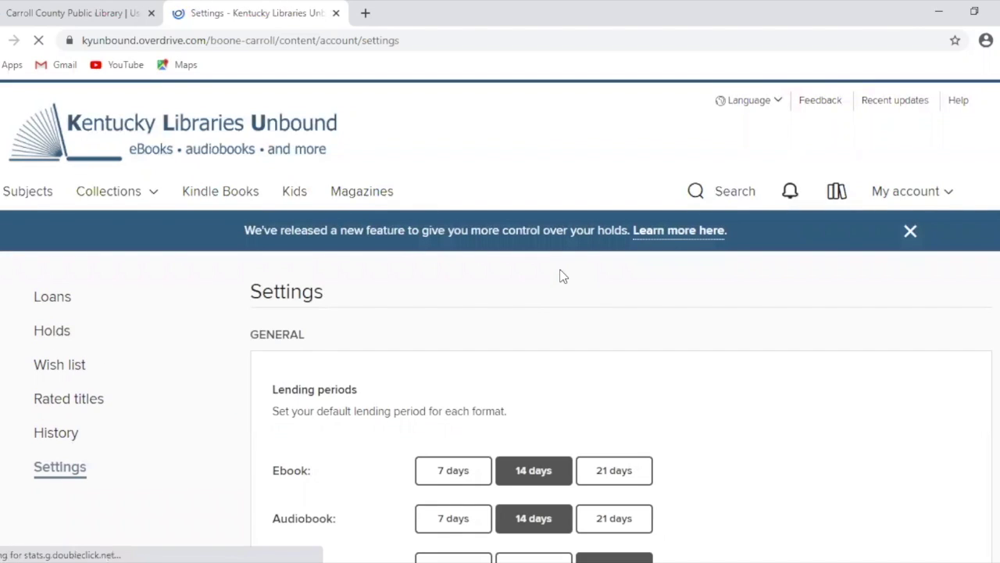
pyautogui.scroll(-2, 563, 275)
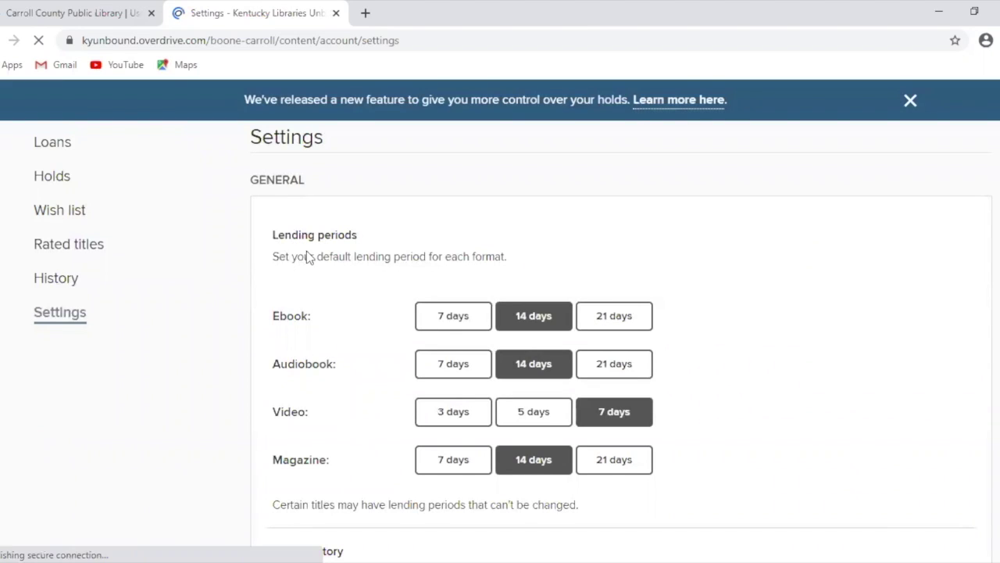
pyautogui.scroll(-1, 469, 254)
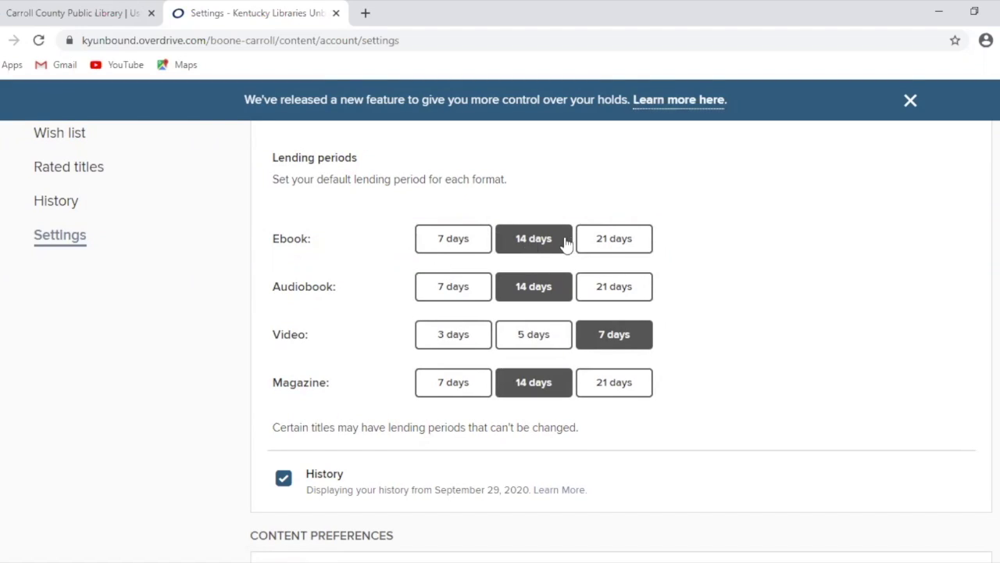
pyautogui.click(613, 243)
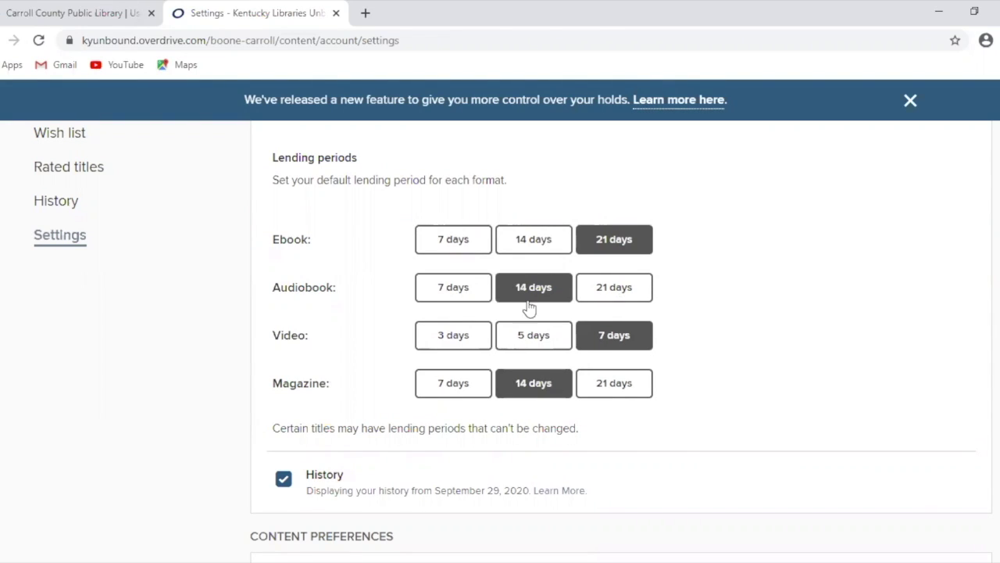
pyautogui.click(442, 304)
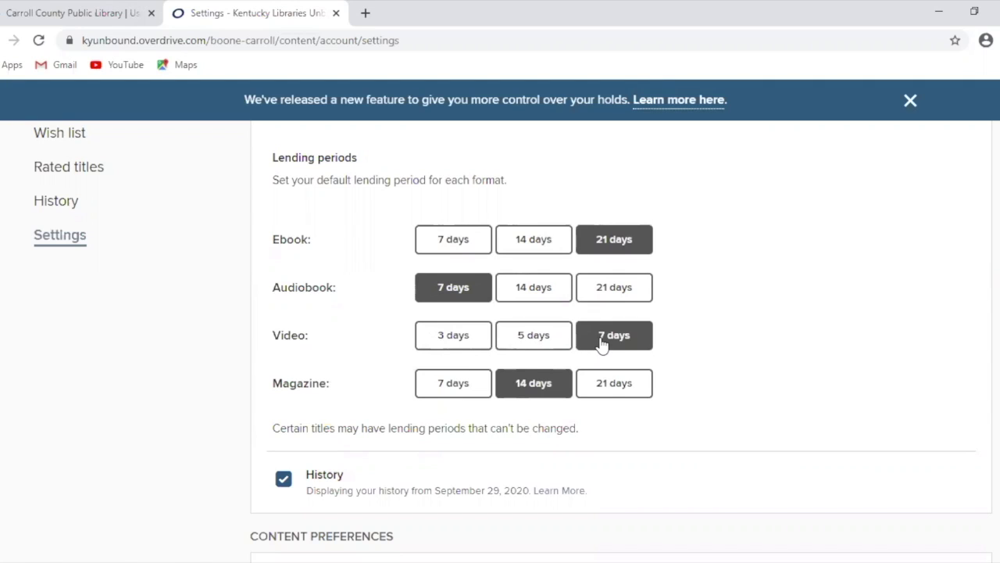
pyautogui.click(476, 341)
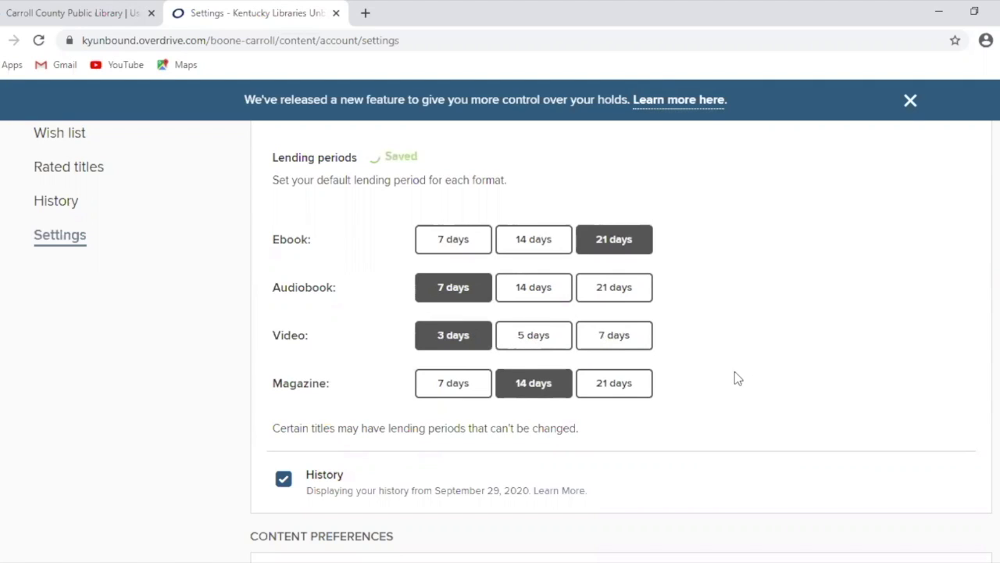
pyautogui.scroll(-2, 707, 365)
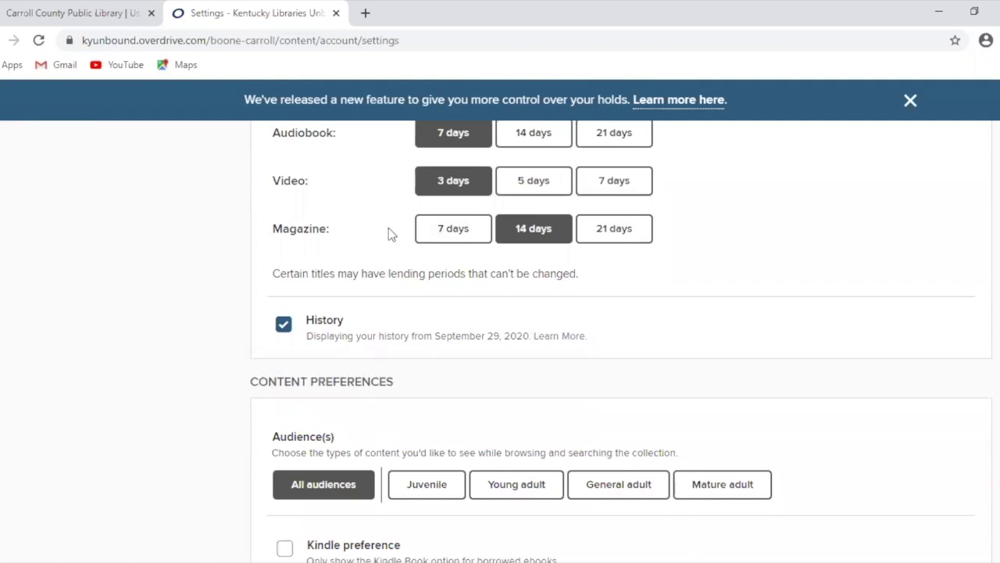
pyautogui.click(476, 232)
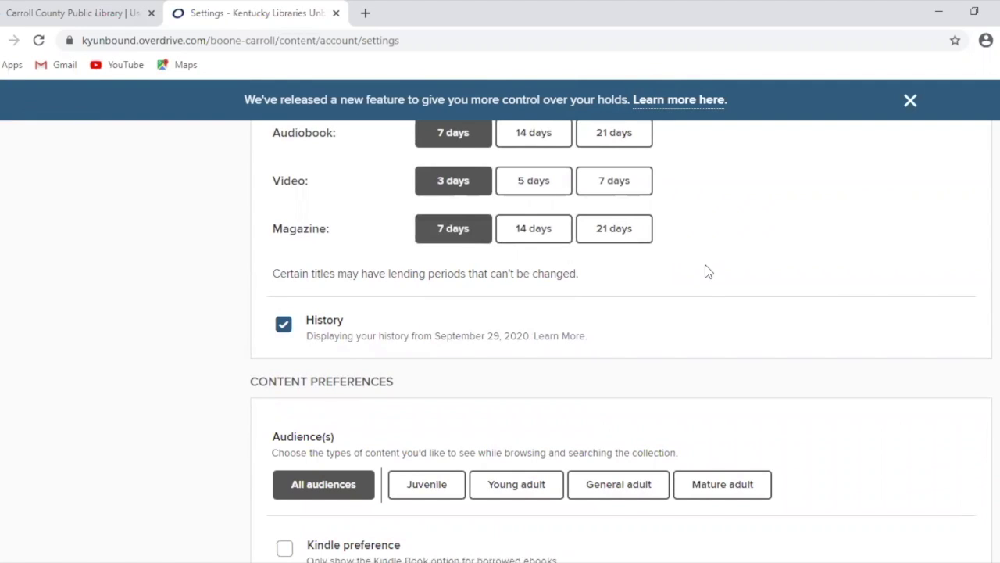
# - Restrict the audience in the content preferences to Juvenile titles
pyautogui.scroll(-3, 707, 271)
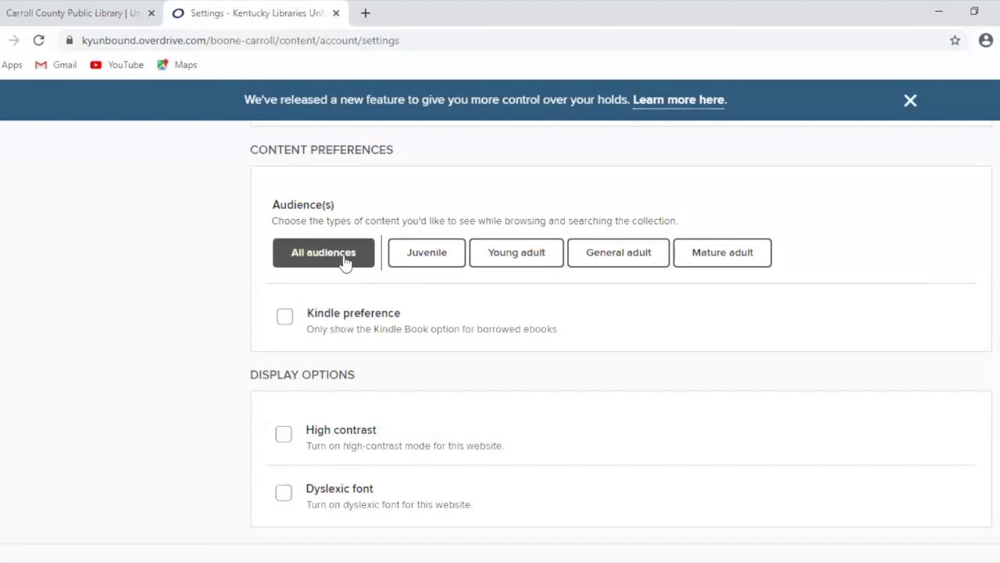
pyautogui.click(428, 265)
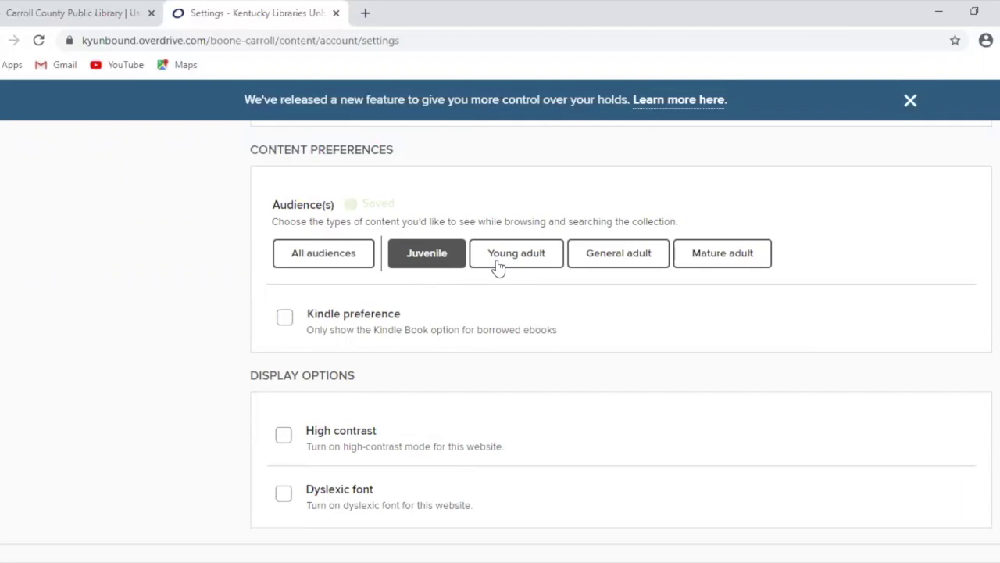
# - Try the high-contrast mode and the dyslexic font, turning each display option off again
pyautogui.scroll(-1, 471, 347)
pyautogui.scroll(-1, 470, 347)
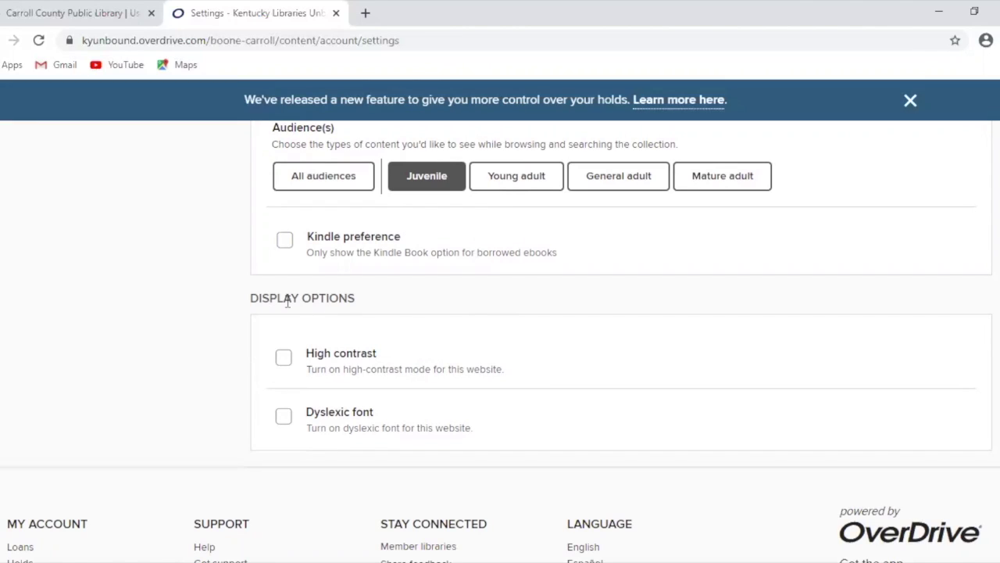
pyautogui.click(284, 361)
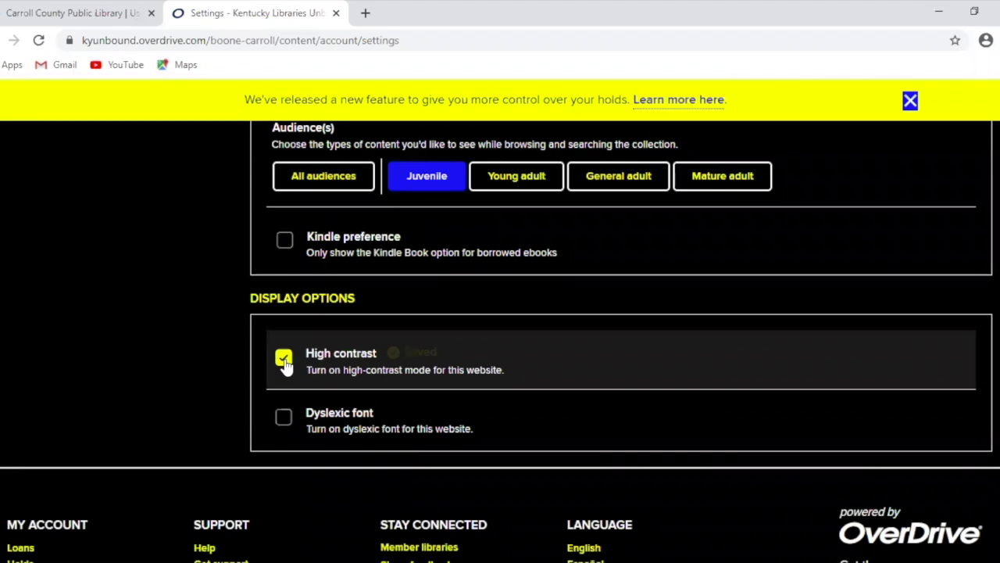
pyautogui.click(284, 360)
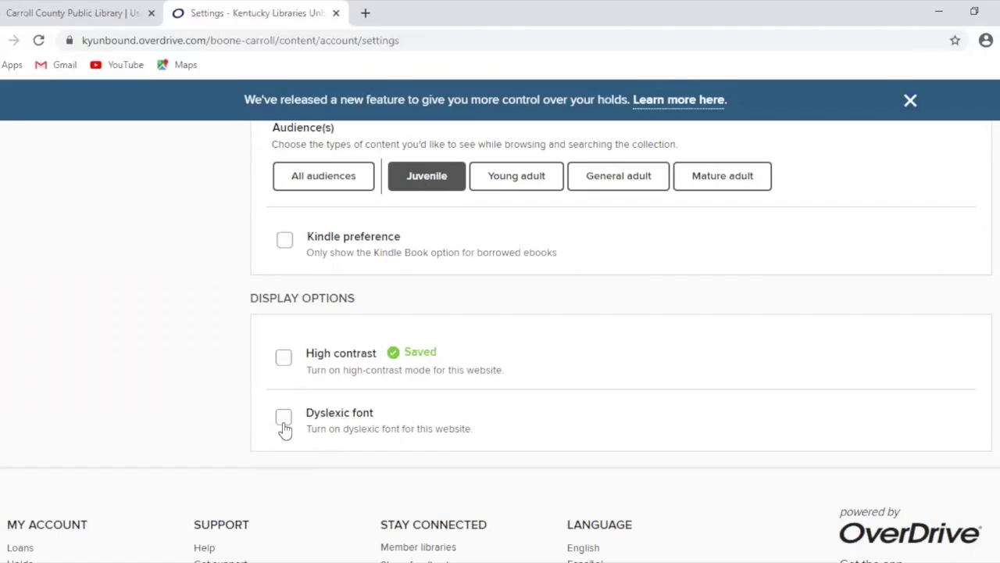
pyautogui.click(284, 428)
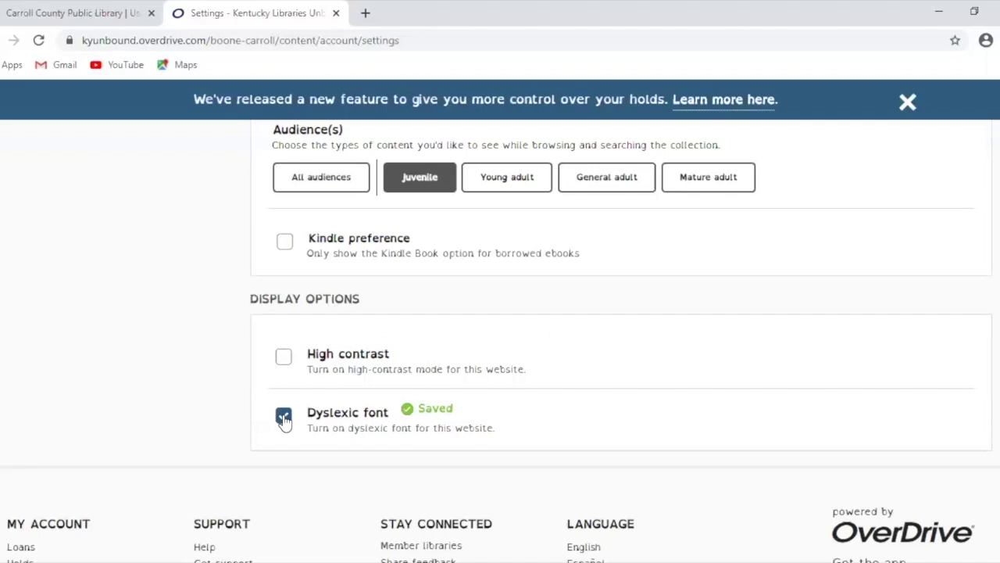
pyautogui.click(284, 420)
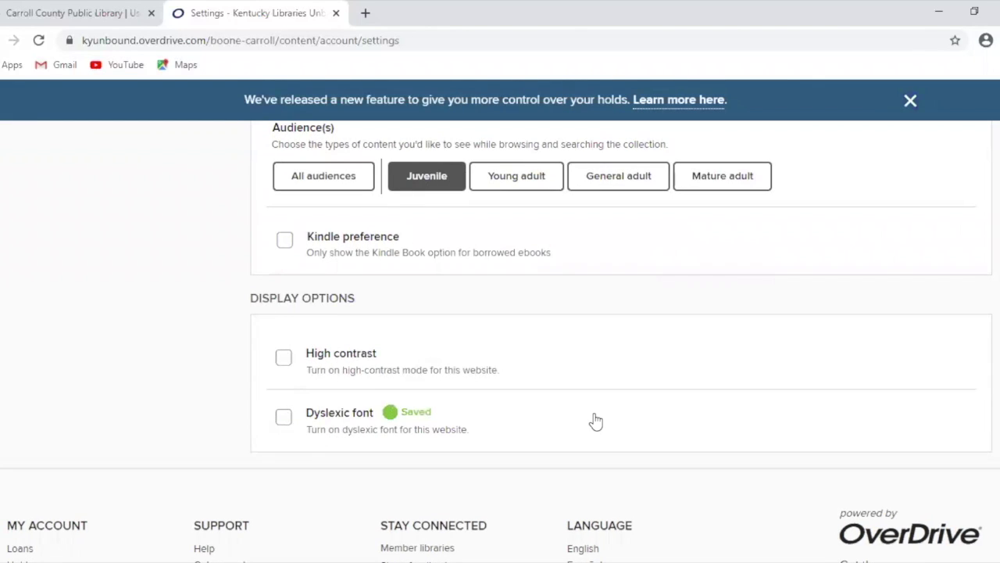
# - Return from the account settings to the Kentucky Libraries Unbound home page
pyautogui.scroll(8, 596, 422)
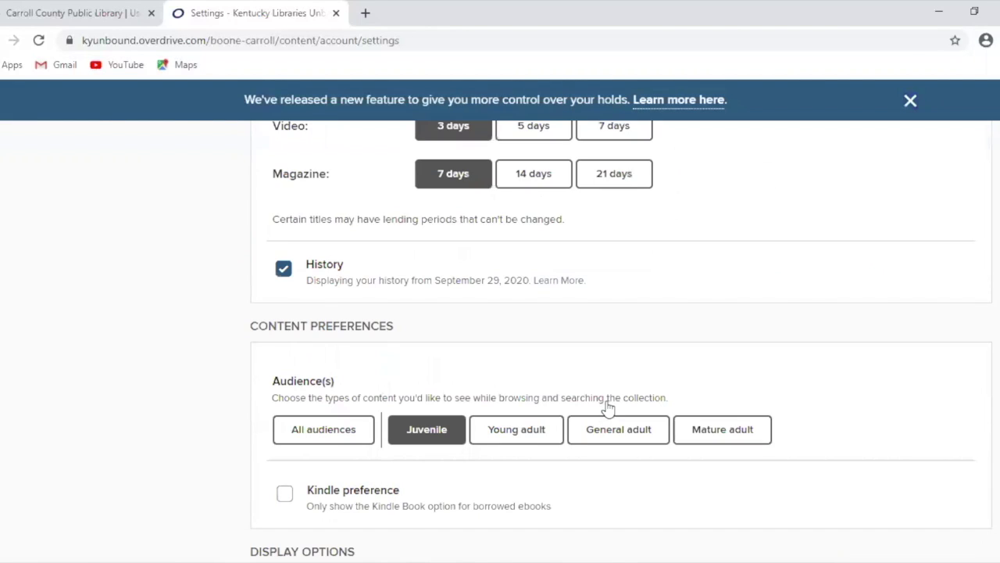
pyautogui.scroll(1, 613, 375)
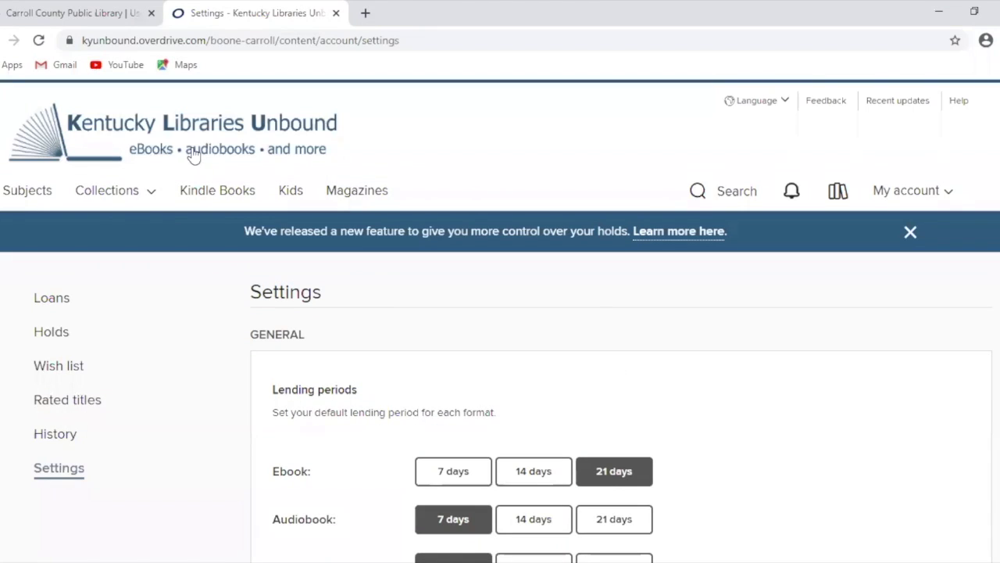
pyautogui.click(88, 139)
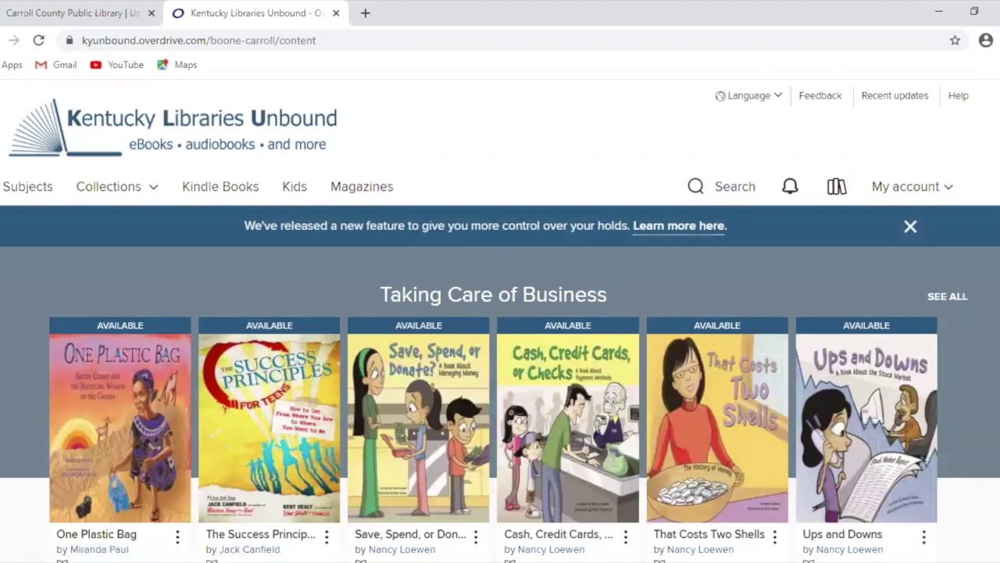
# - Browse the home page's featured book collections, including award-worthy reads, always available audiobooks and eBooks, and family audiobooks
pyautogui.scroll(-2, 988, 316)
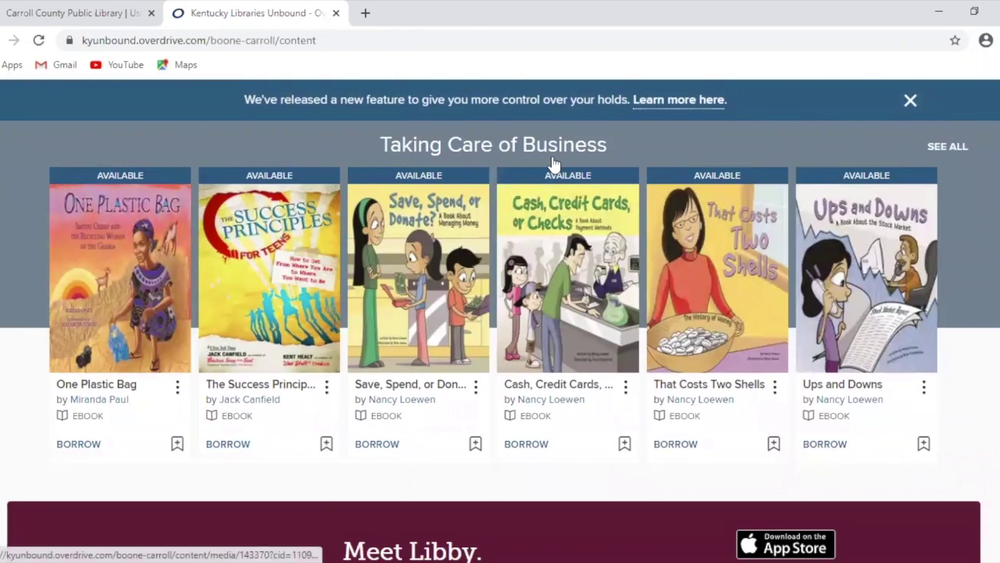
pyautogui.scroll(-1, 977, 351)
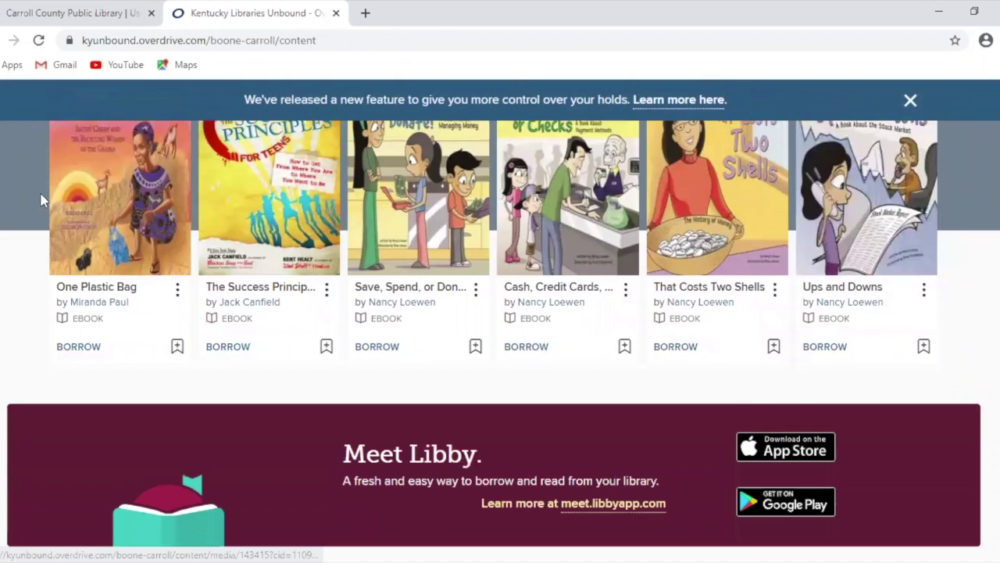
pyautogui.scroll(-3, 41, 199)
pyautogui.scroll(-3, 41, 200)
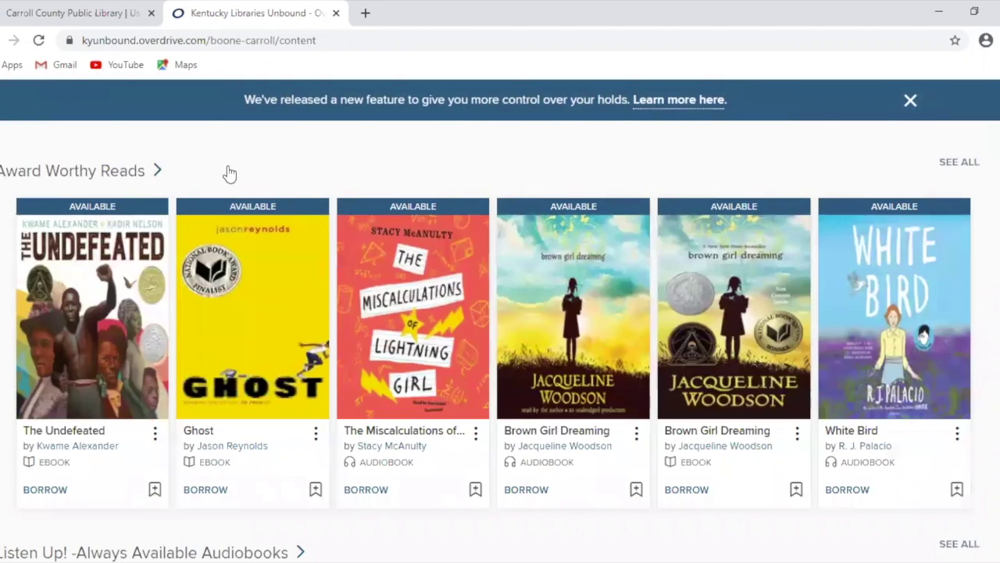
pyautogui.scroll(-5, 229, 173)
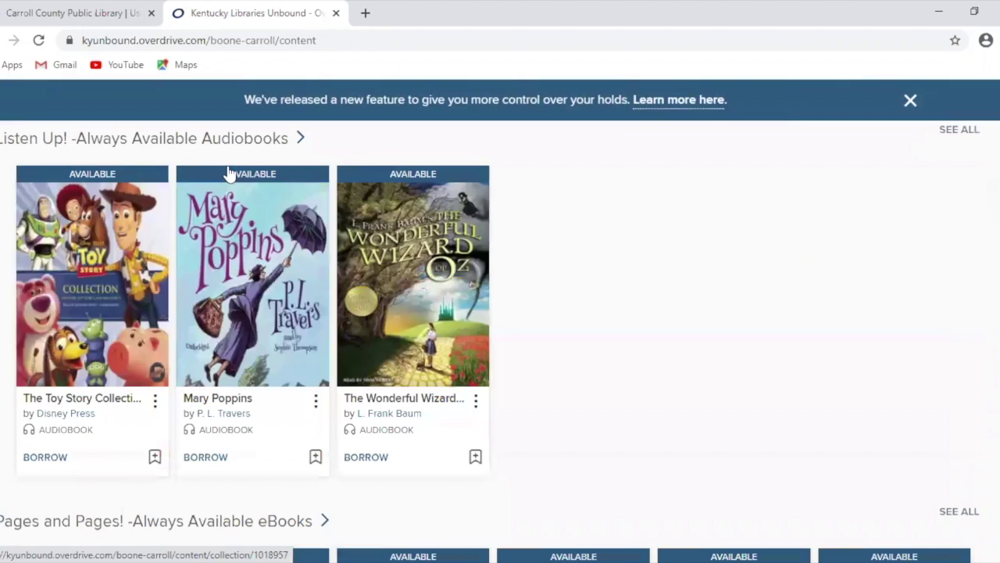
pyautogui.scroll(-3, 229, 173)
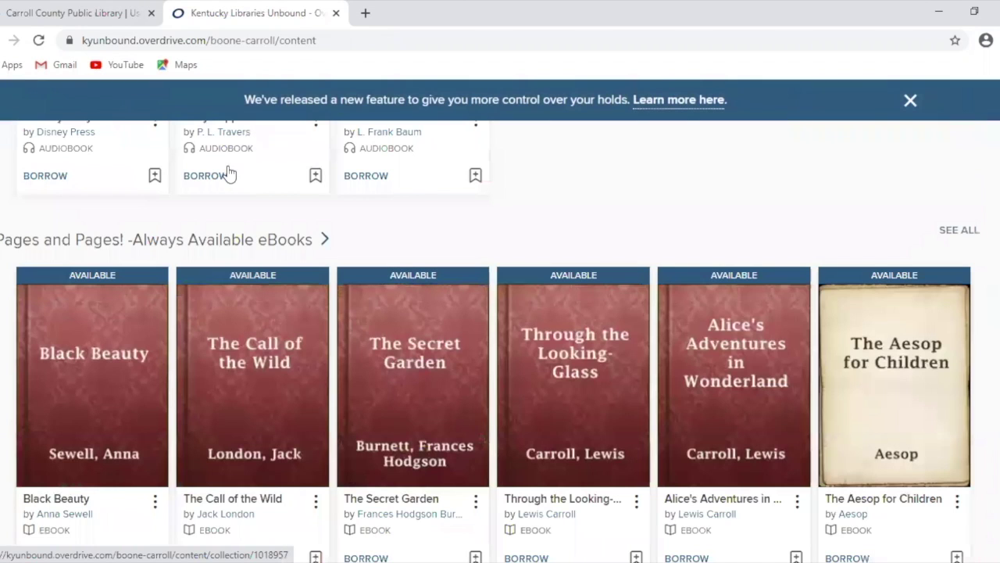
pyautogui.scroll(-3, 229, 173)
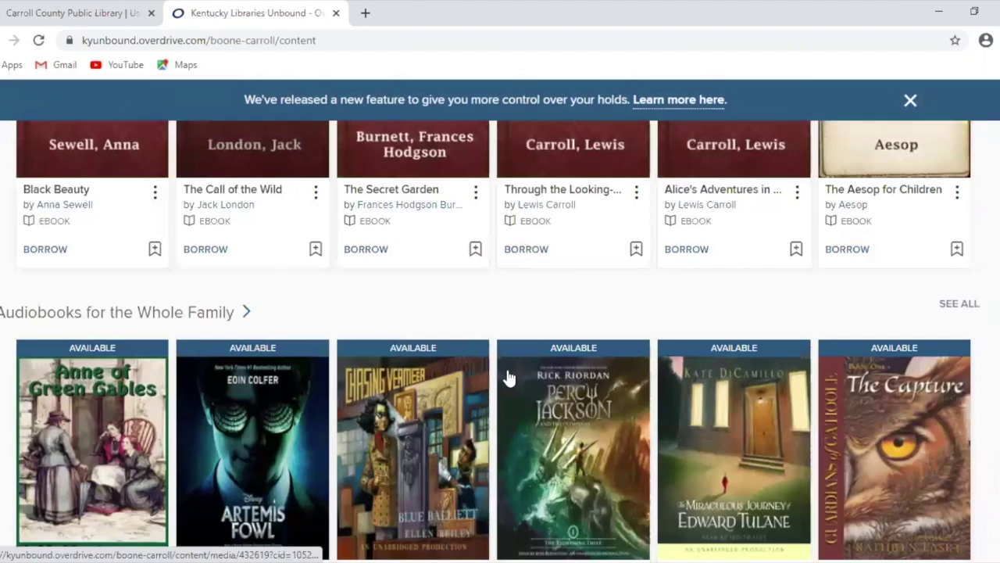
pyautogui.scroll(-6, 509, 379)
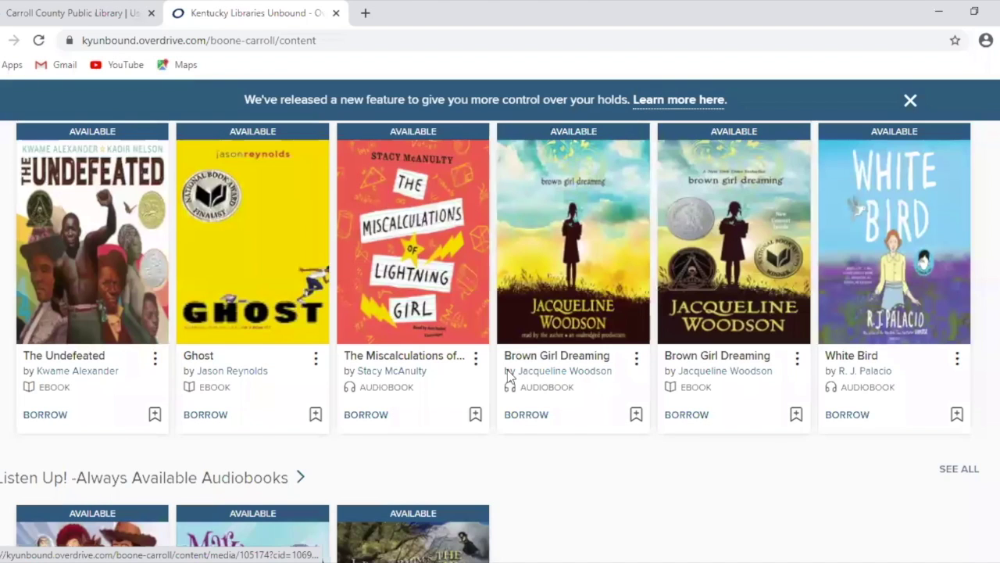
pyautogui.scroll(-10, 572, 380)
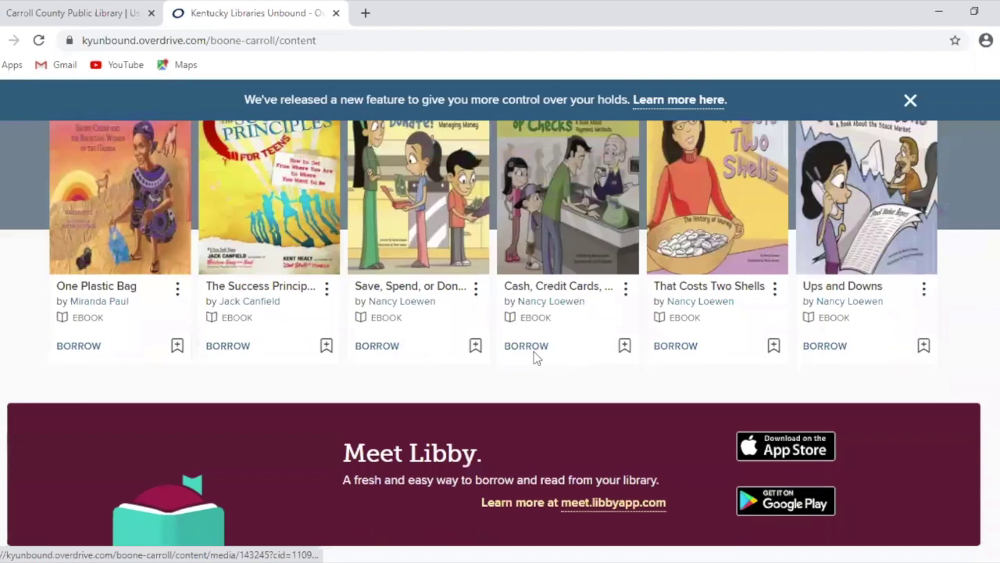
# - Open the details of the Brown Girl Dreaming audiobook and read its expanded description
pyautogui.click(245, 355)
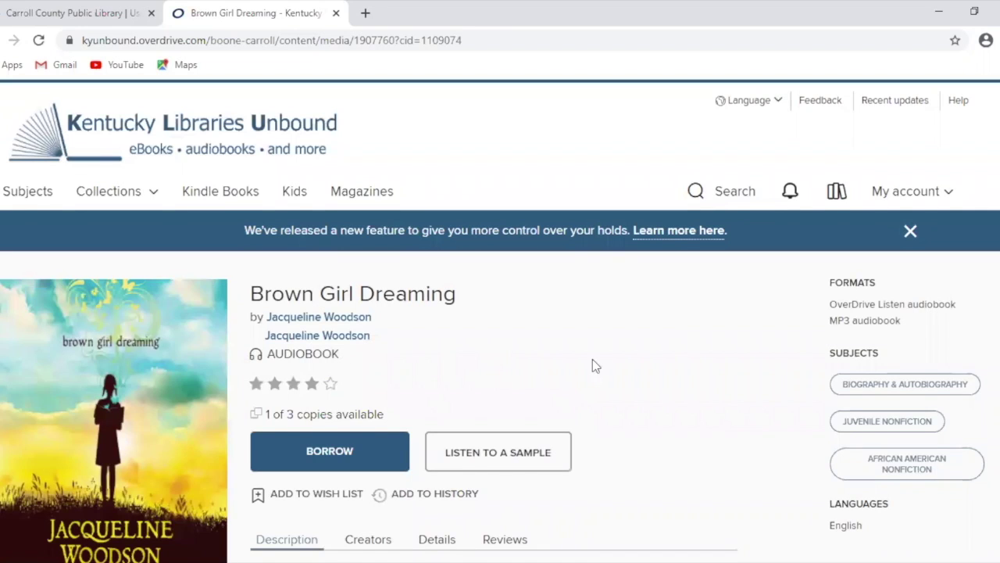
pyautogui.scroll(-1, 592, 365)
pyautogui.scroll(-1, 592, 365)
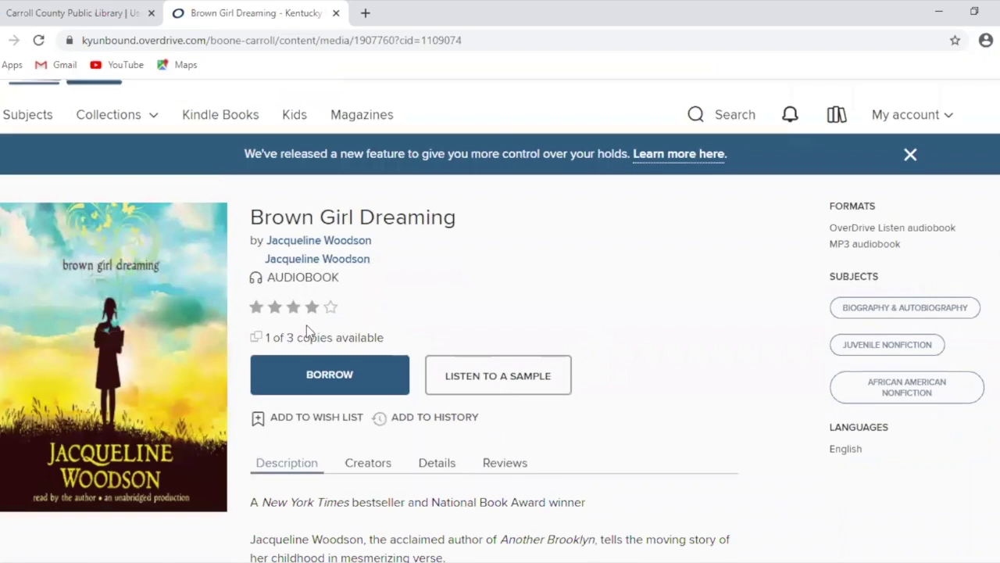
pyautogui.scroll(-3, 506, 486)
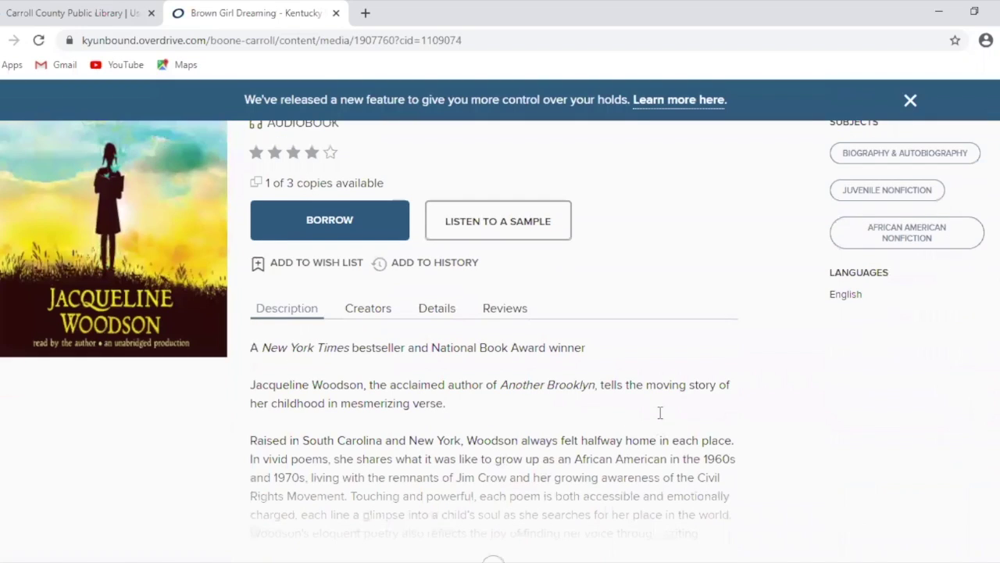
pyautogui.scroll(-1, 660, 413)
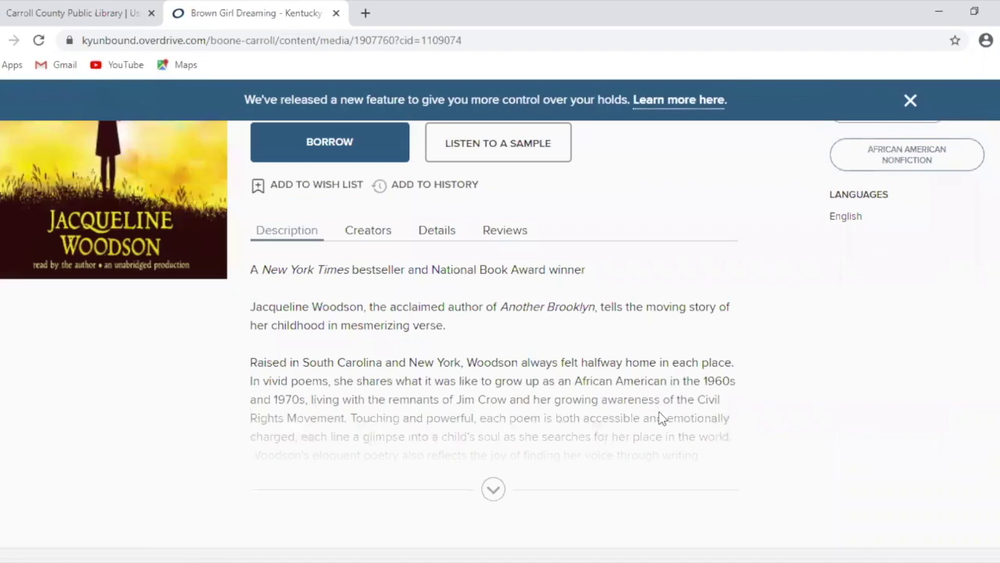
pyautogui.click(658, 418)
pyautogui.scroll(-1, 659, 418)
pyautogui.scroll(-1, 660, 415)
pyautogui.scroll(1, 661, 415)
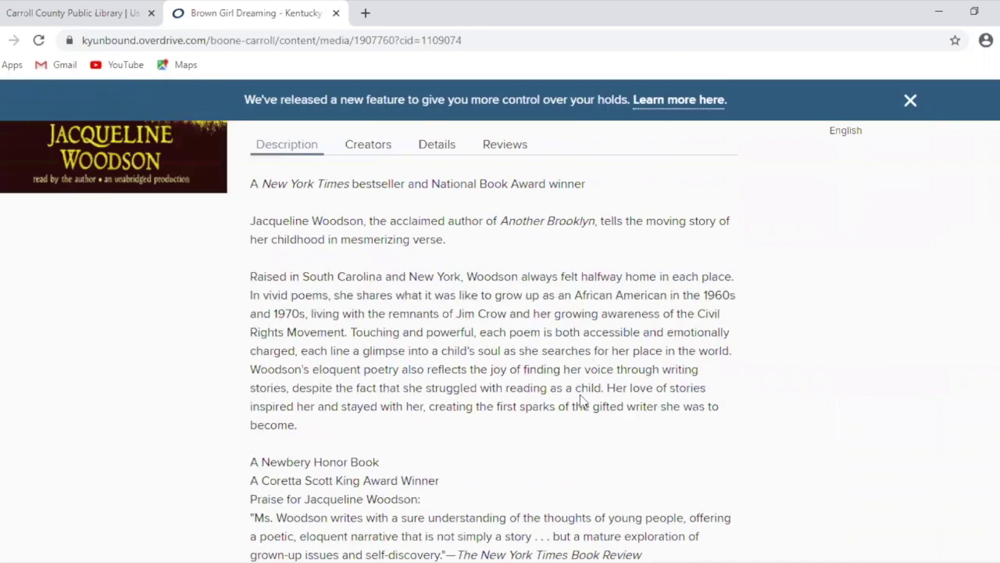
pyautogui.scroll(2, 579, 398)
pyautogui.scroll(1, 569, 391)
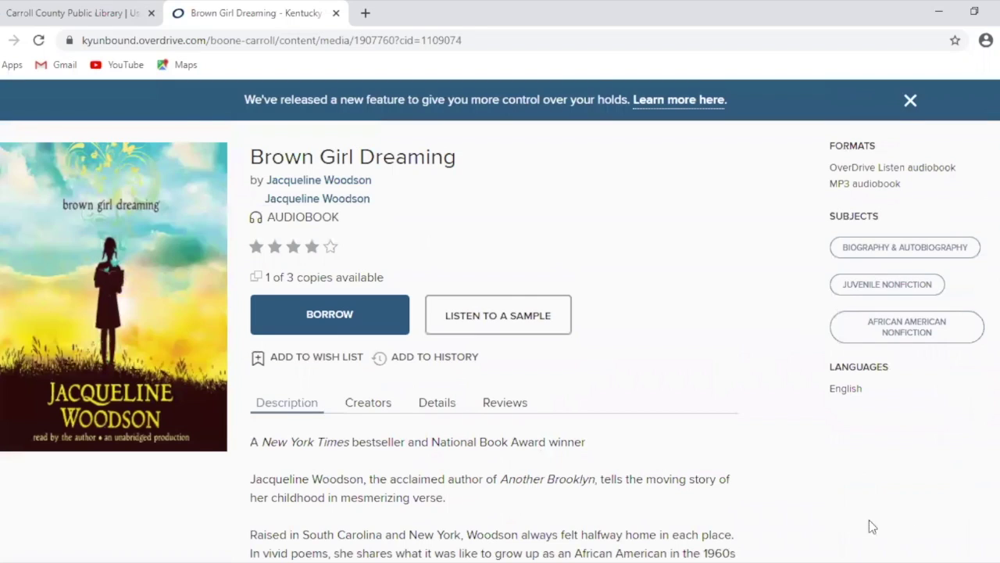
# - Add the Brown Girl Dreaming audiobook to the wish list and return to the home page
pyautogui.scroll(1, 828, 453)
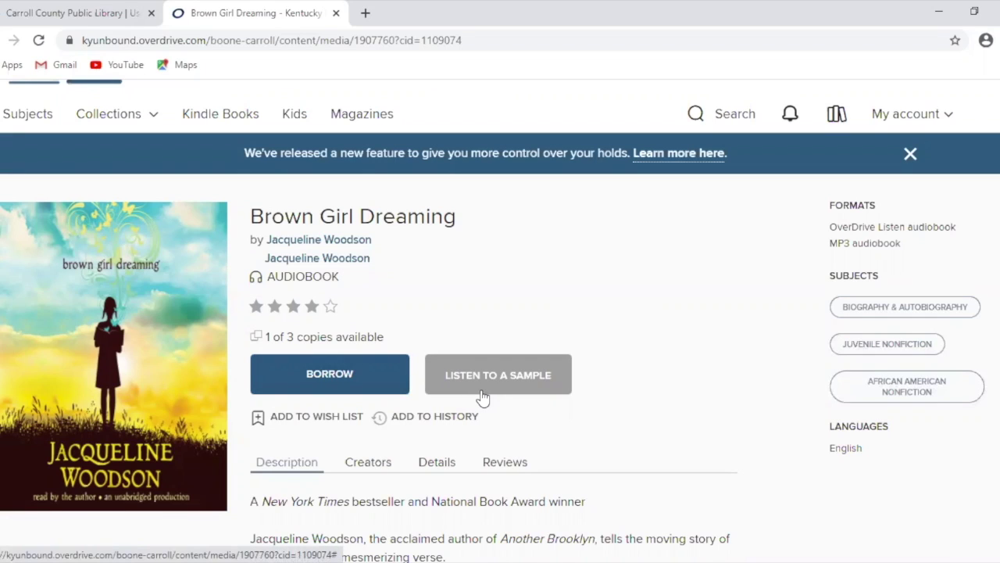
pyautogui.click(258, 418)
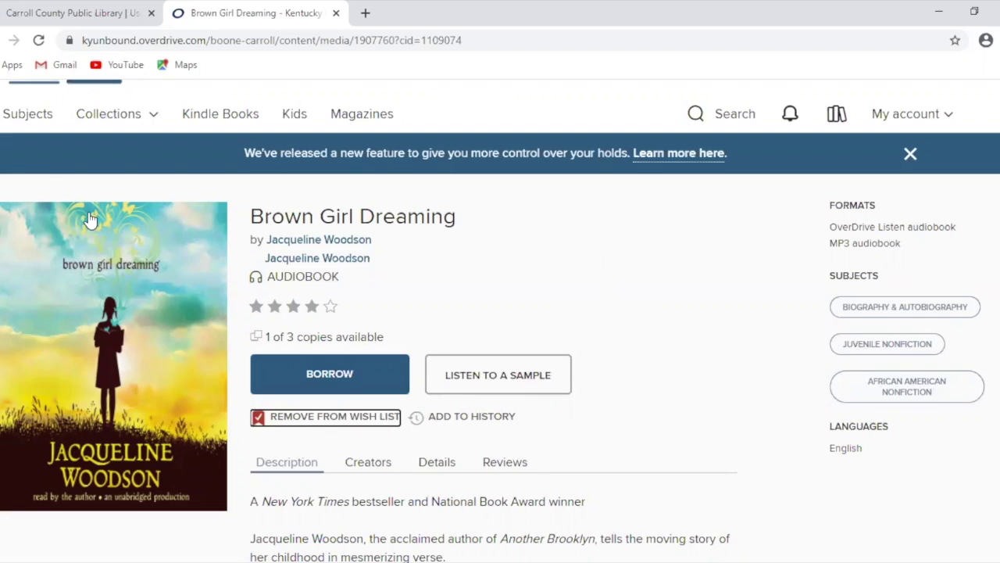
pyautogui.scroll(1, 83, 138)
pyautogui.scroll(1, 226, 330)
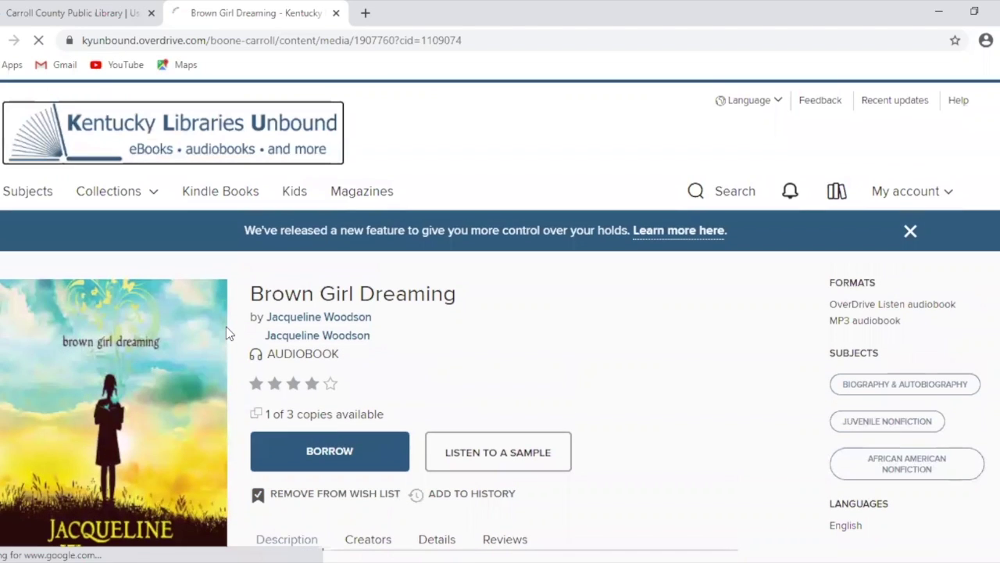
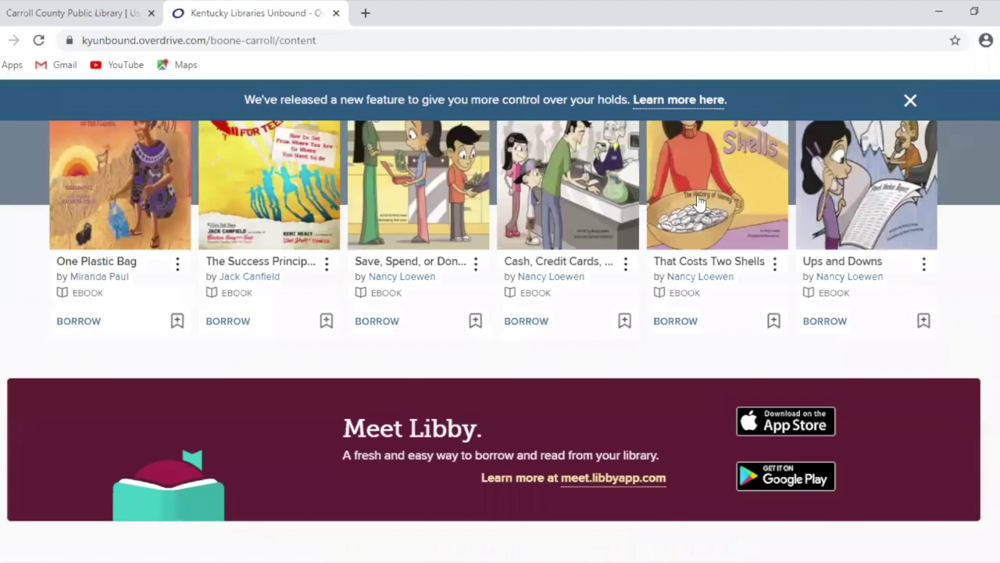
# - Search the library catalog for "the lightning thief"
pyautogui.scroll(3, 698, 201)
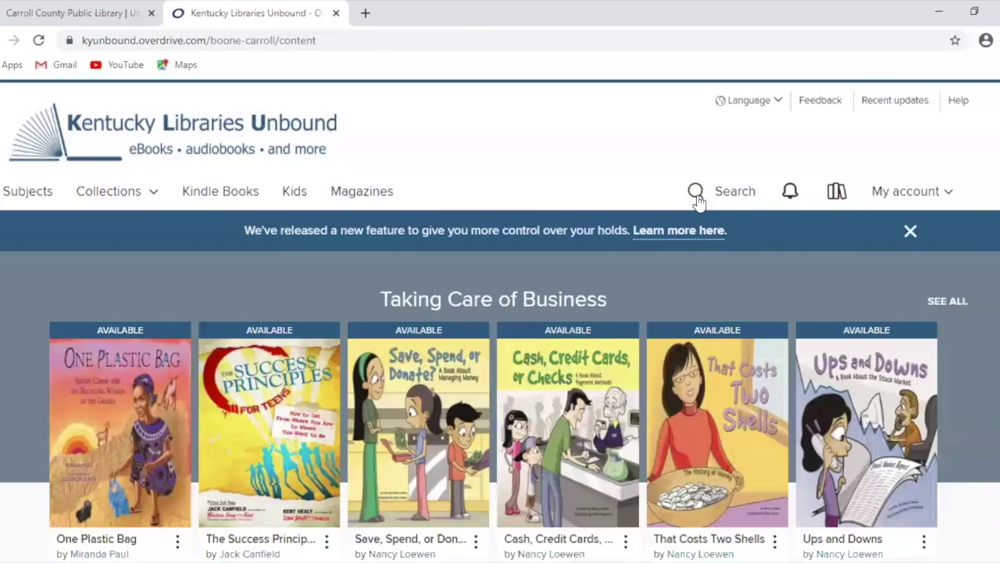
pyautogui.click(696, 195)
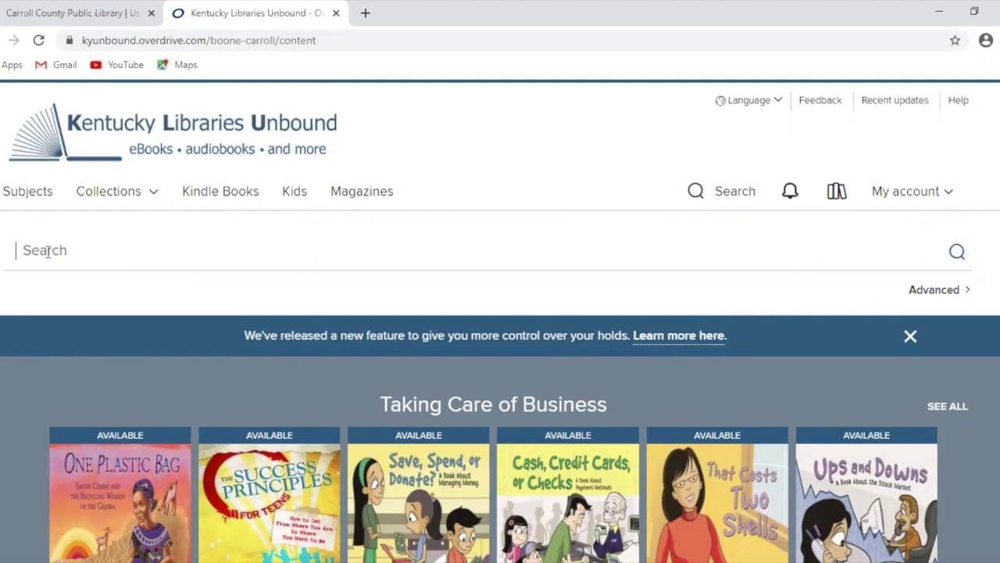
pyautogui.write('the lightning thief')
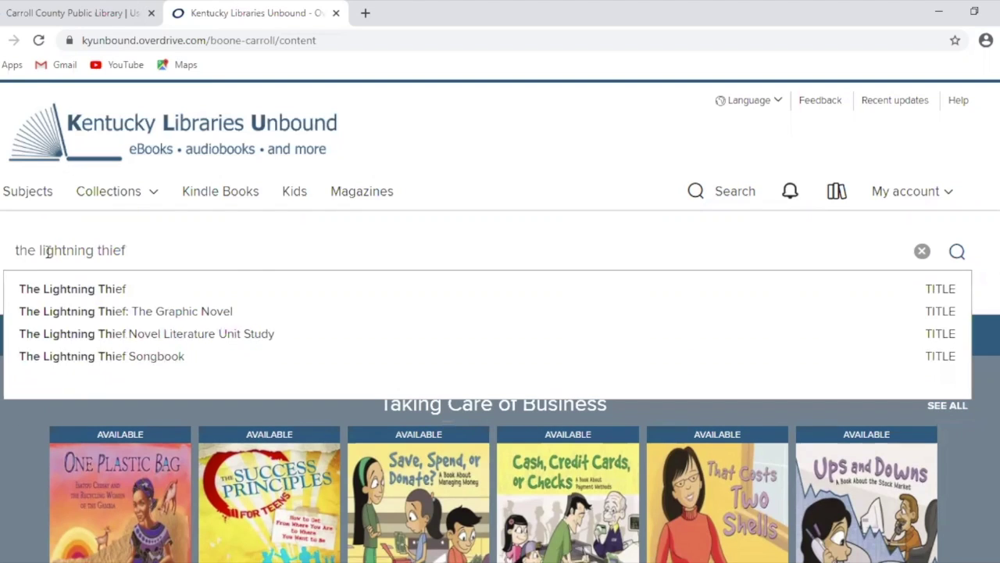
pyautogui.press('Return')
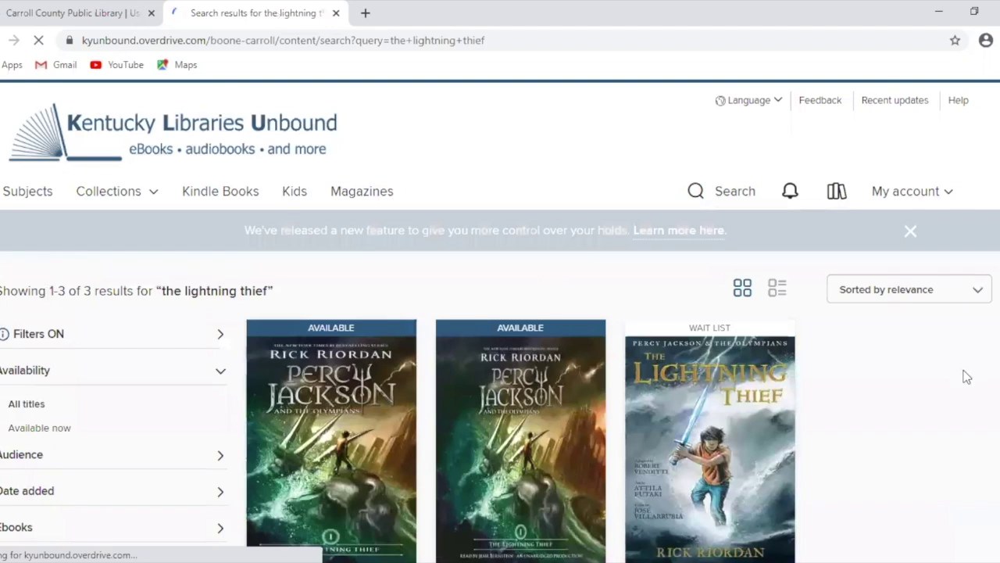
# - Open the details of The Lightning Thief: The Graphic Novel ebook and check its holds information
pyautogui.scroll(-2, 951, 362)
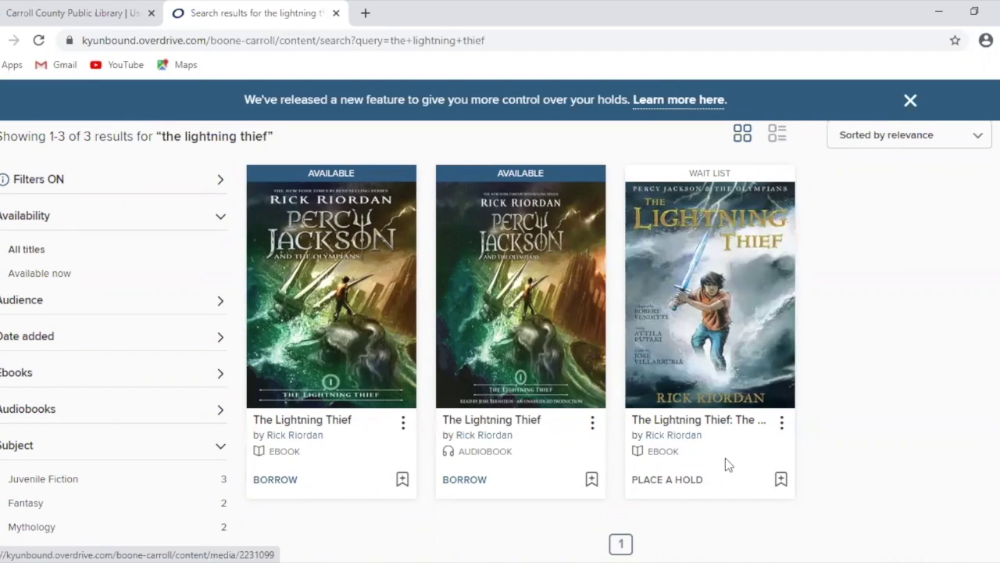
pyautogui.click(706, 392)
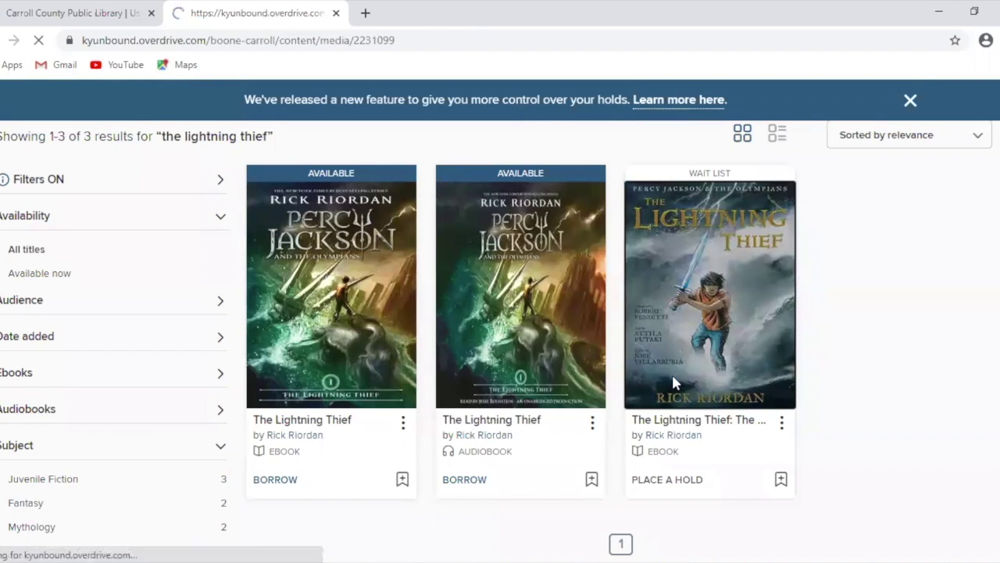
pyautogui.scroll(-1, 676, 382)
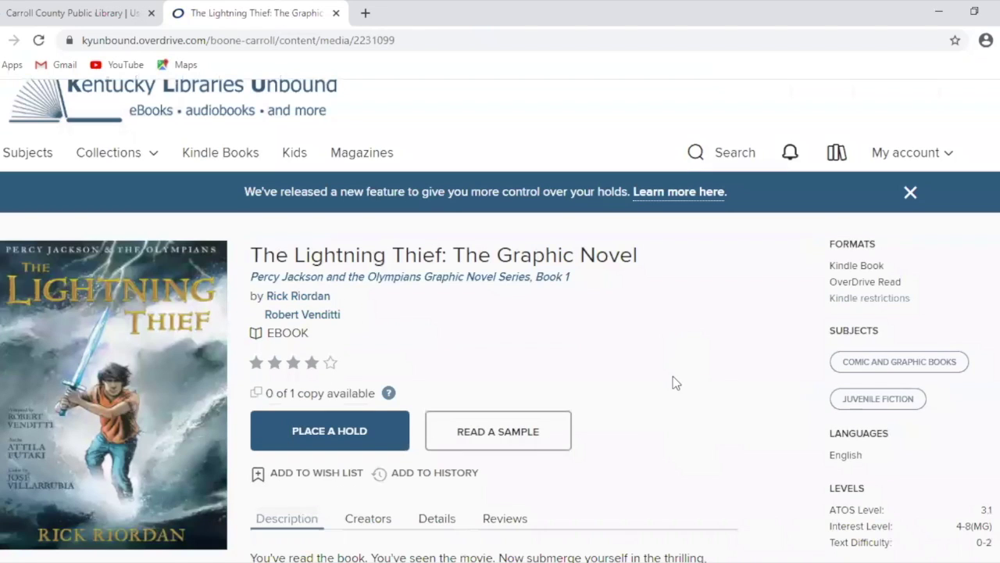
pyautogui.scroll(-1, 676, 382)
pyautogui.scroll(-2, 674, 383)
pyautogui.scroll(2, 446, 380)
pyautogui.click(389, 355)
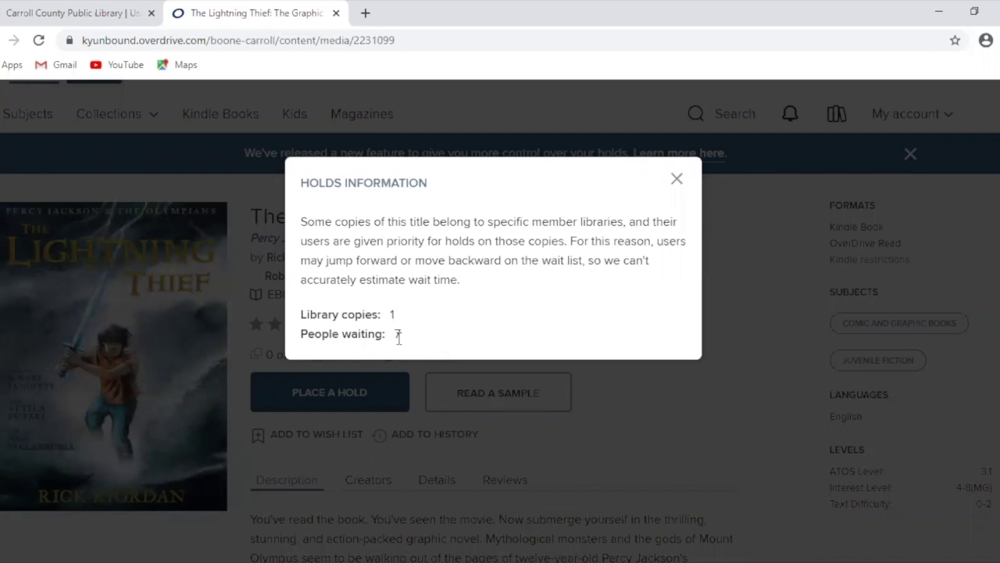
pyautogui.click(684, 182)
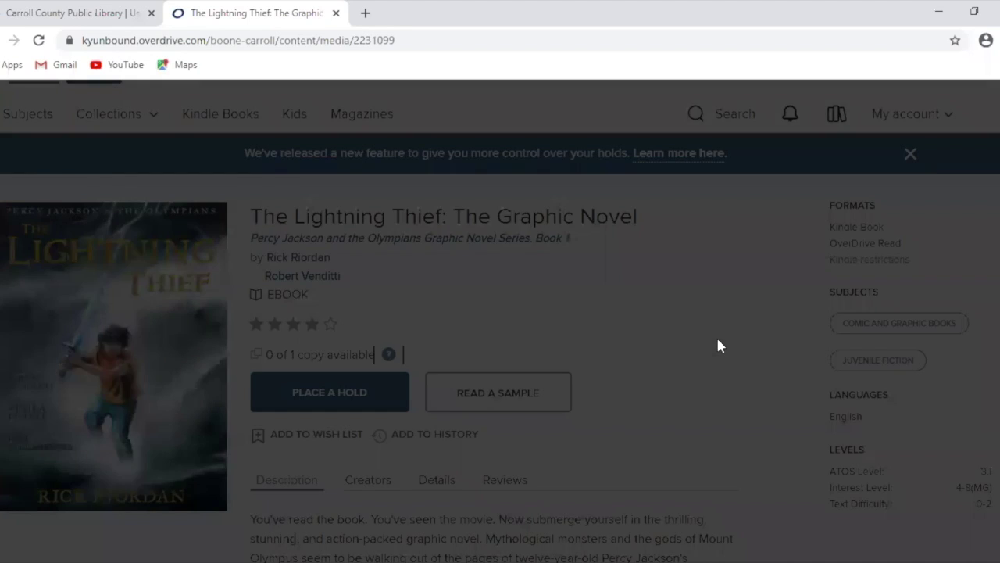
# - Place a hold on The Lightning Thief: The Graphic Novel and check the e-mail address used for the availability notice
pyautogui.scroll(-1, 716, 344)
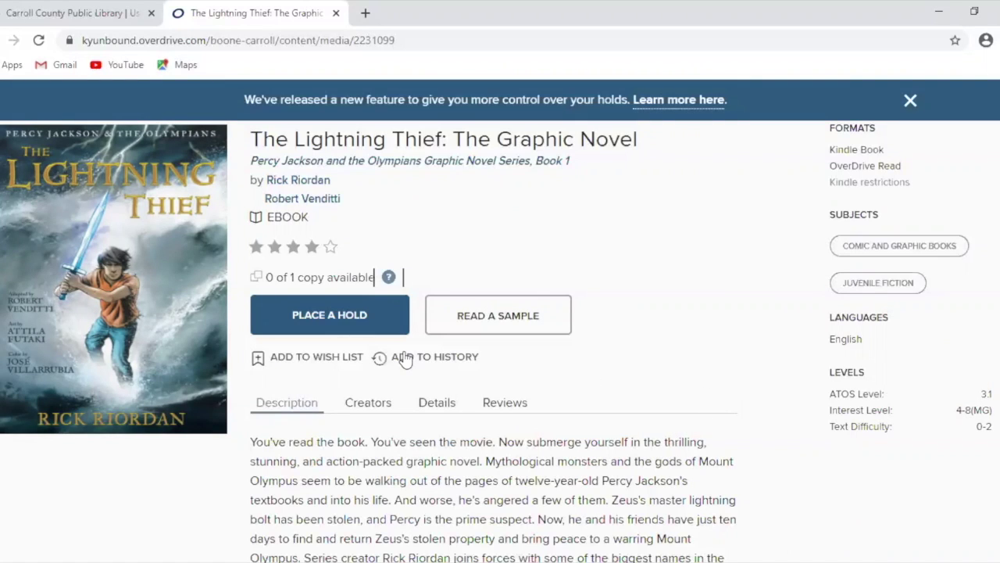
pyautogui.click(350, 324)
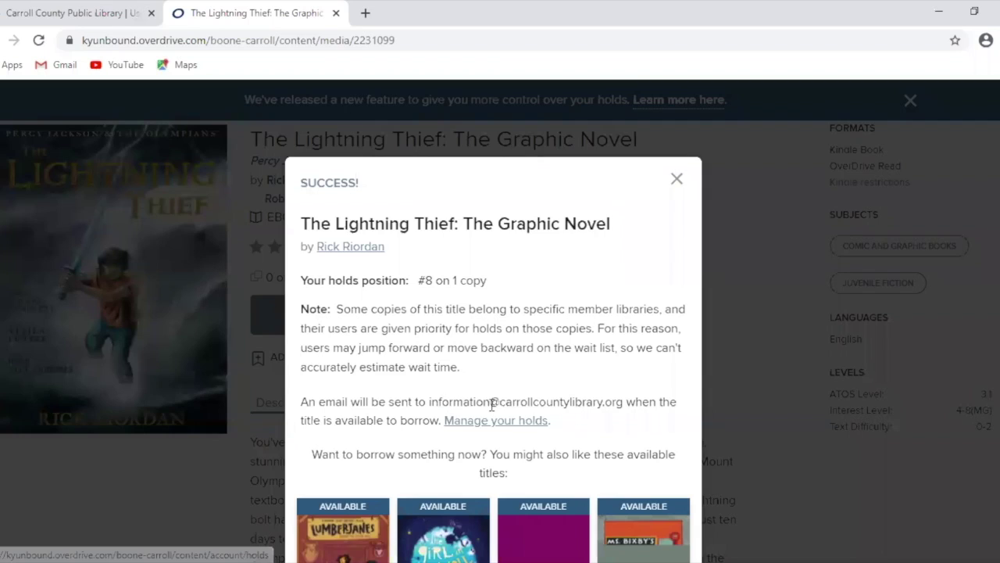
pyautogui.moveTo(428, 402); pyautogui.dragTo(624, 405)
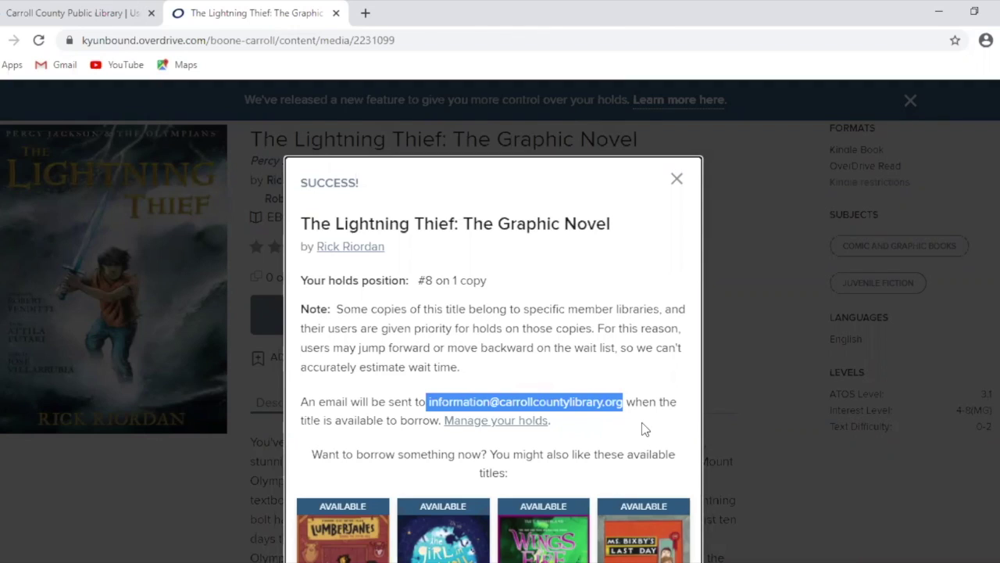
pyautogui.click(640, 428)
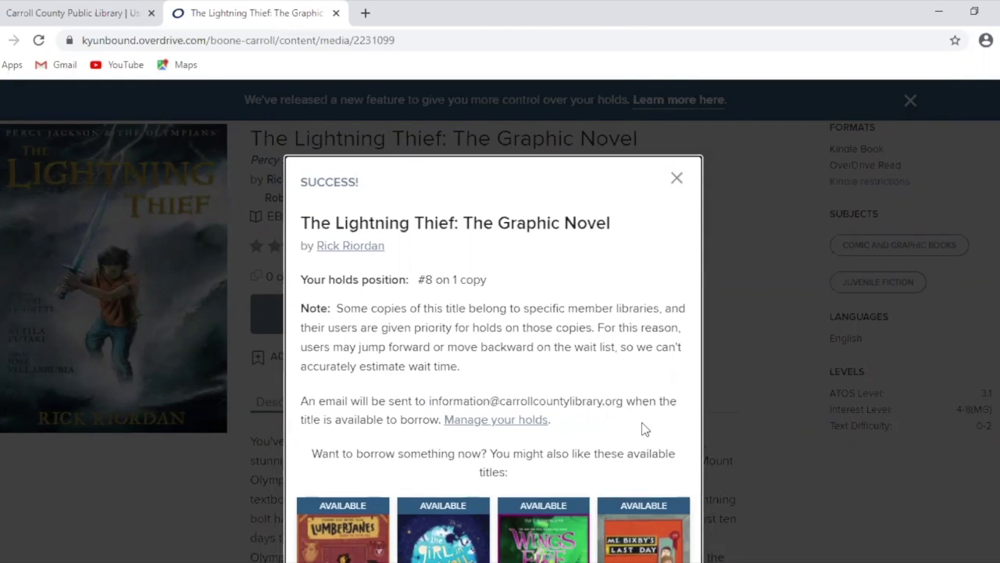
# - Review the available titles suggested in the hold confirmation, close it and return to the home page
pyautogui.scroll(-1, 643, 429)
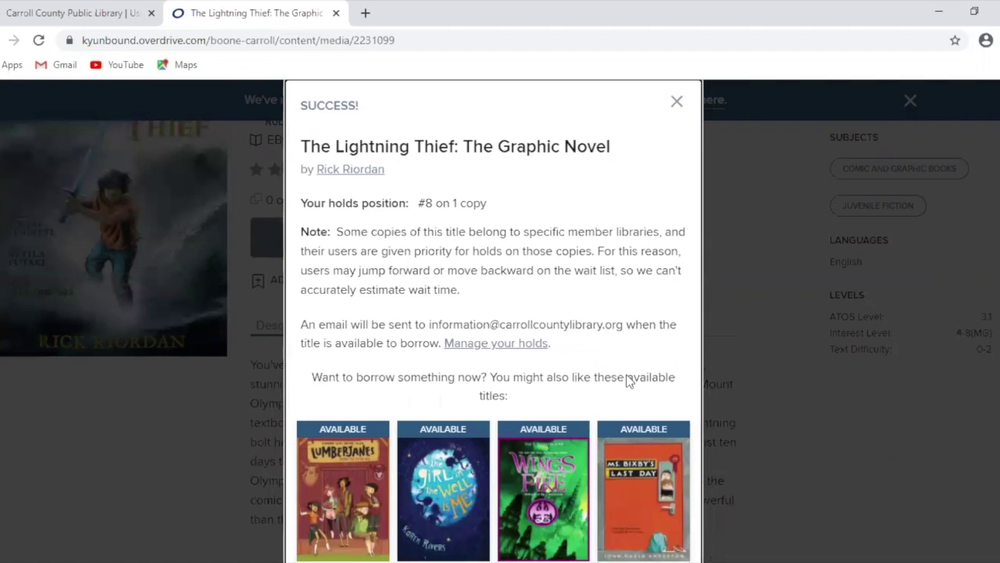
pyautogui.scroll(-1, 630, 373)
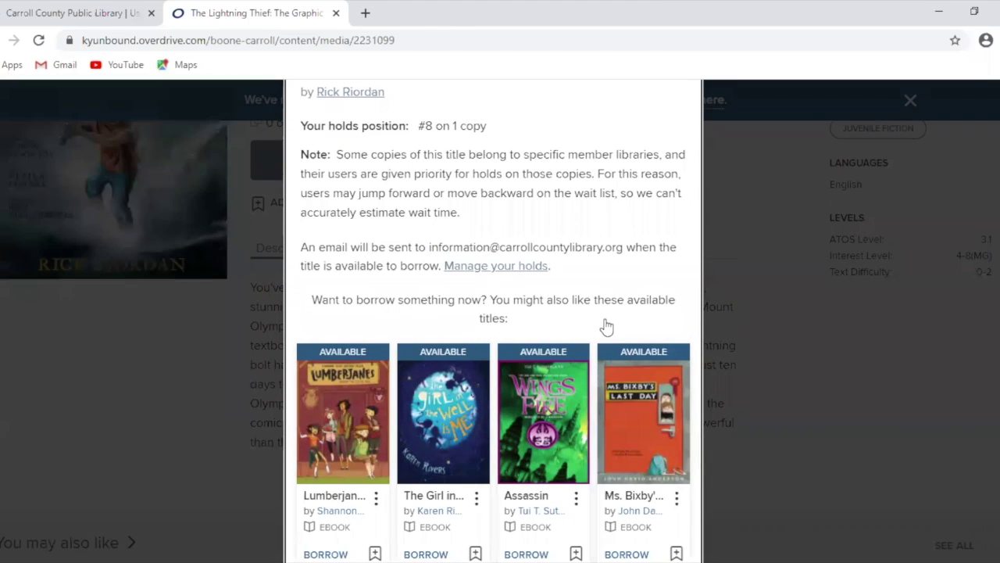
pyautogui.scroll(-2, 472, 363)
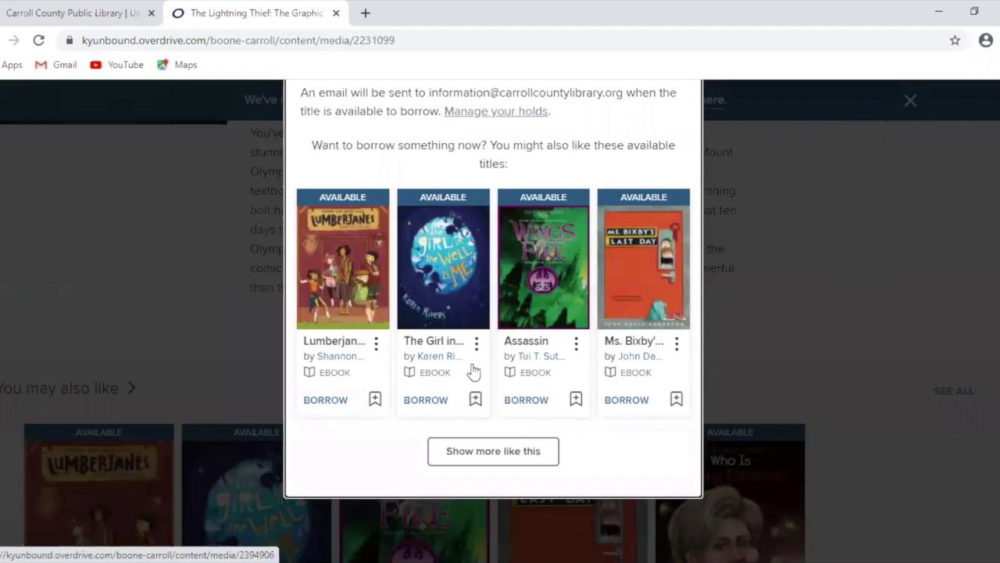
pyautogui.scroll(1, 481, 364)
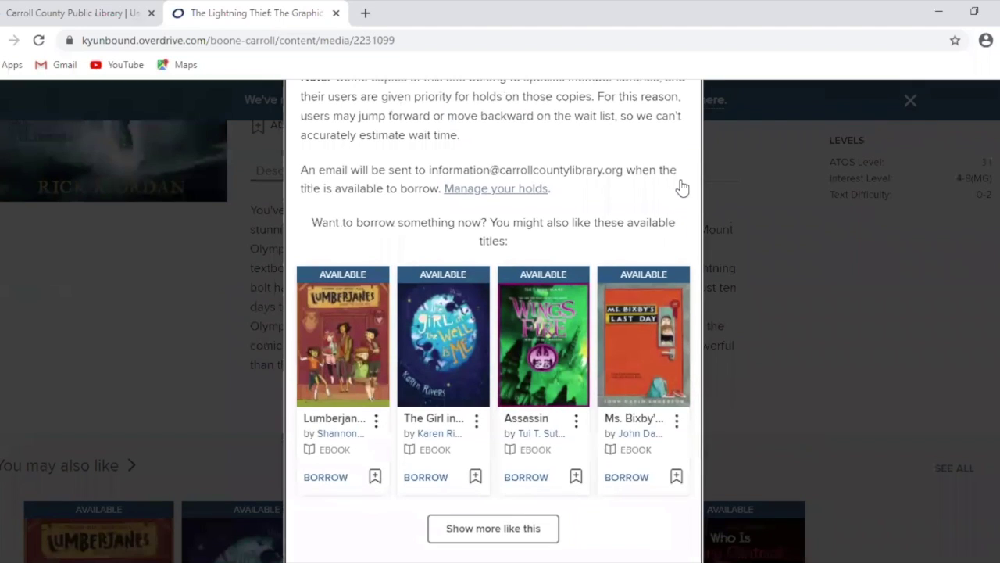
pyautogui.scroll(3, 675, 219)
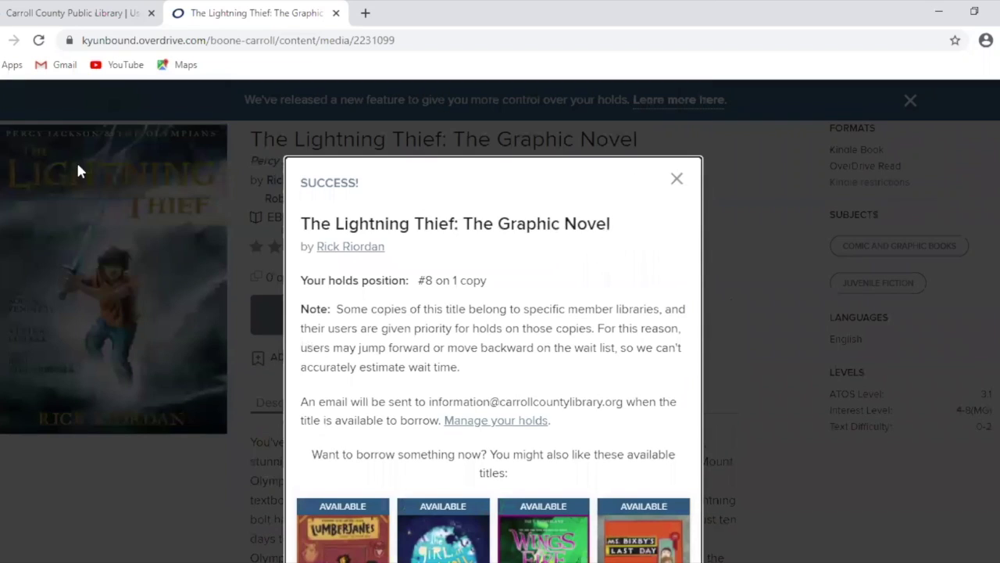
pyautogui.press('Escape')
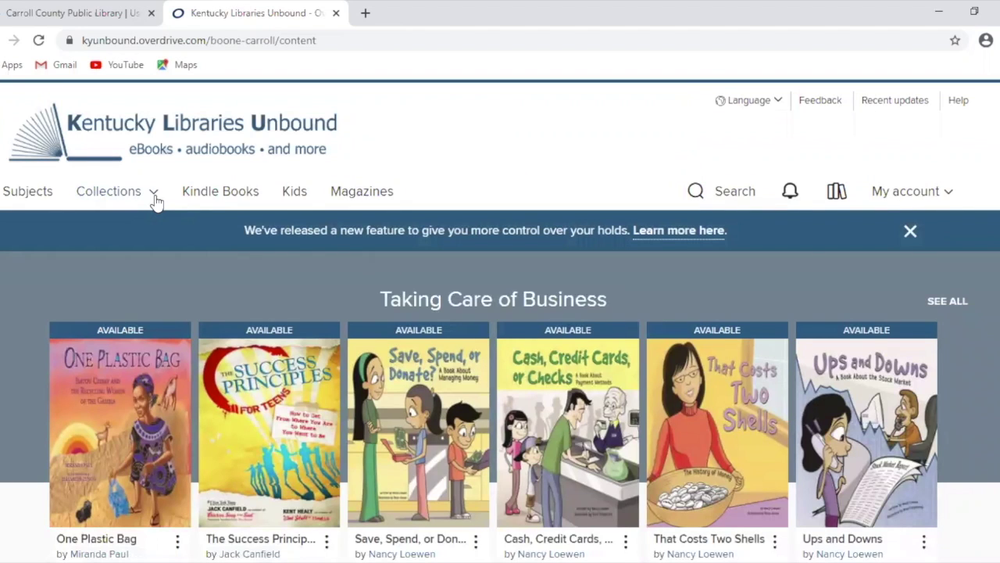
# - Open the Available now collection of eBooks and browse its first titles
pyautogui.click(154, 192)
pyautogui.click(154, 192)
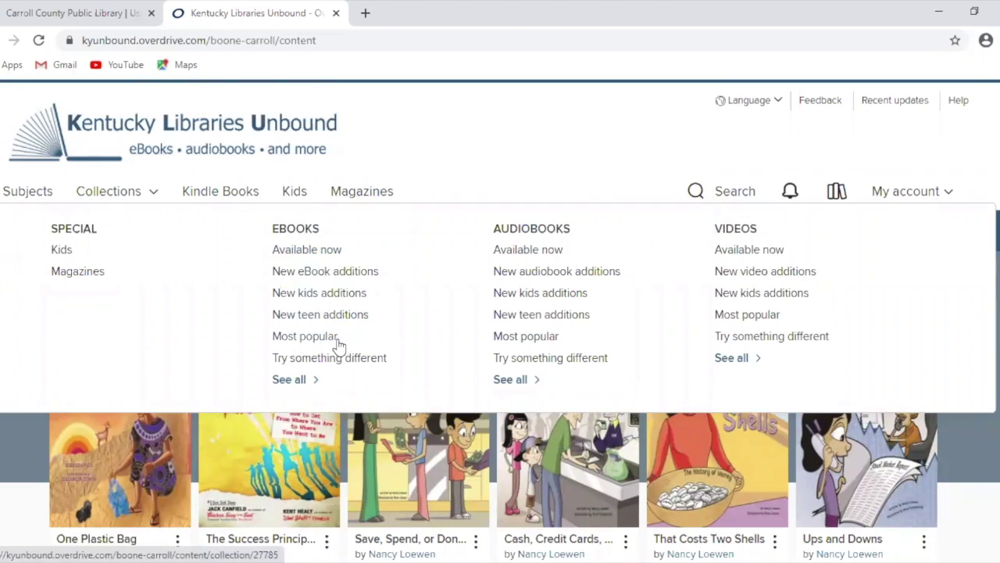
pyautogui.click(317, 257)
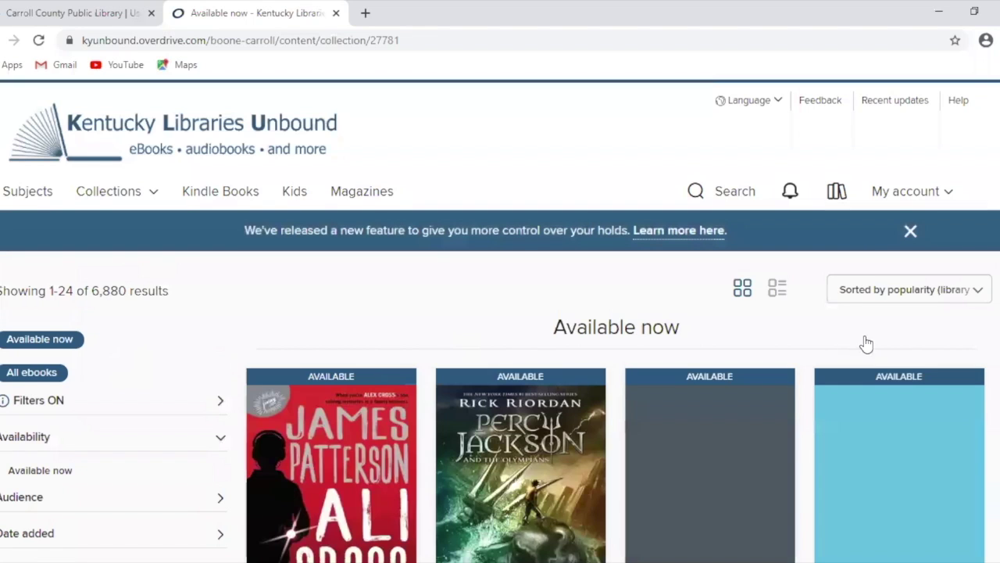
pyautogui.scroll(-1, 946, 339)
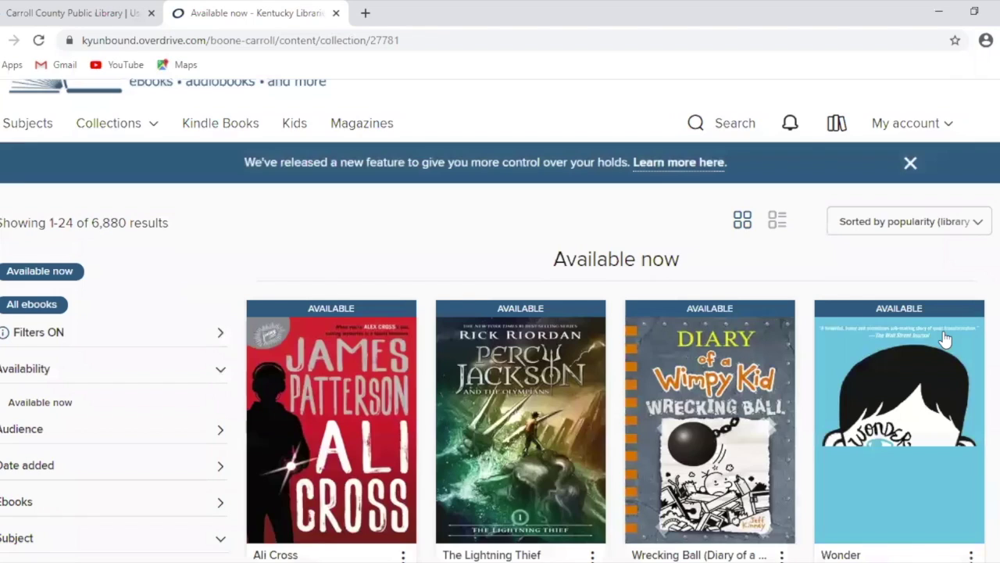
pyautogui.scroll(-2, 945, 338)
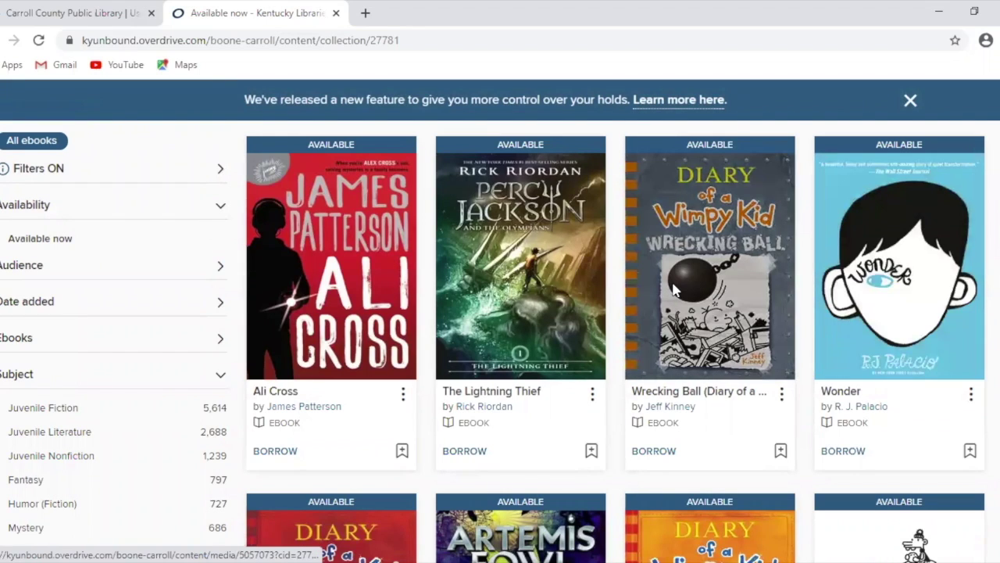
# - Open the details of Wrecking Ball (Diary of a Wimpy Kid Book 14) and look over its description
pyautogui.click(676, 291)
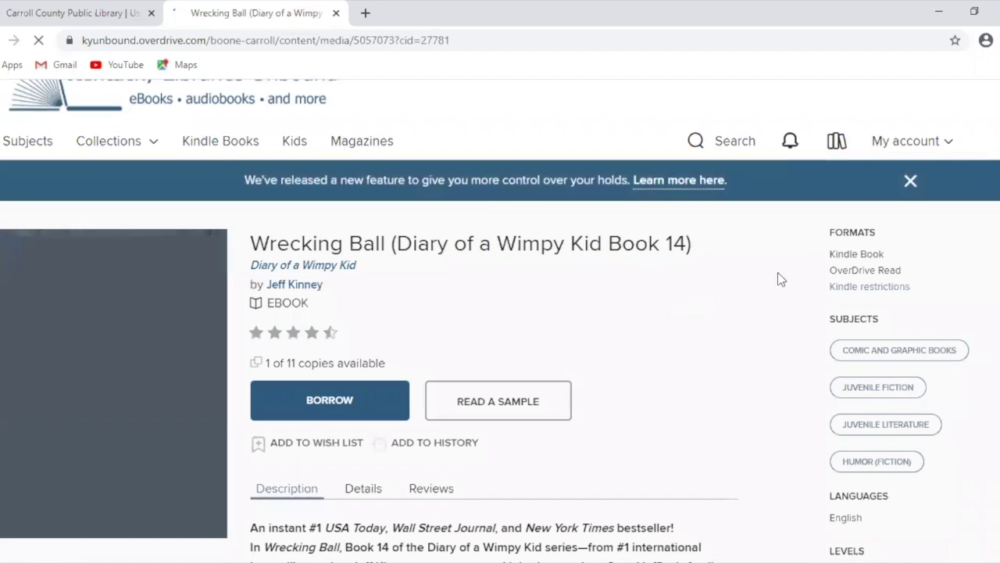
pyautogui.scroll(-1, 890, 281)
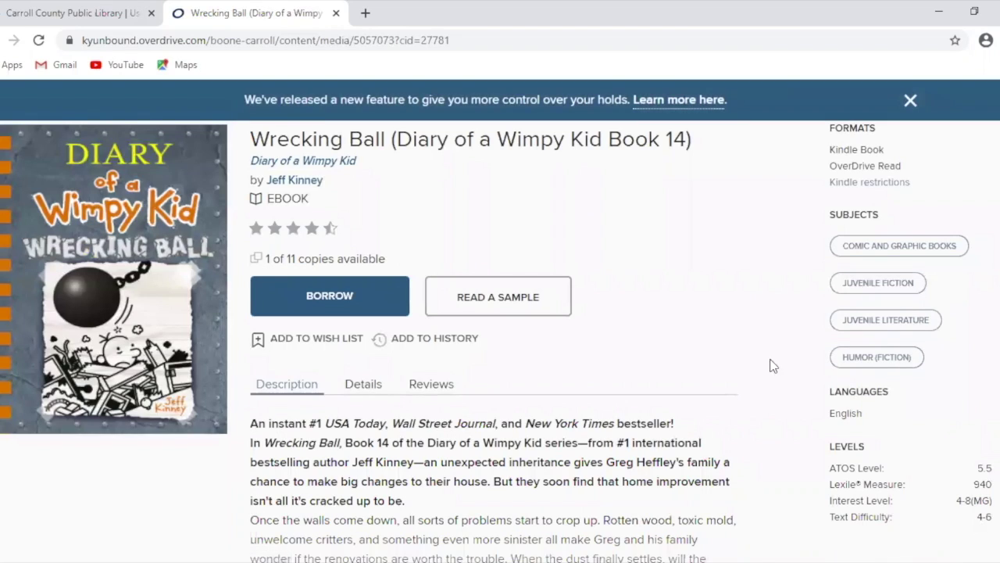
pyautogui.scroll(-1, 883, 439)
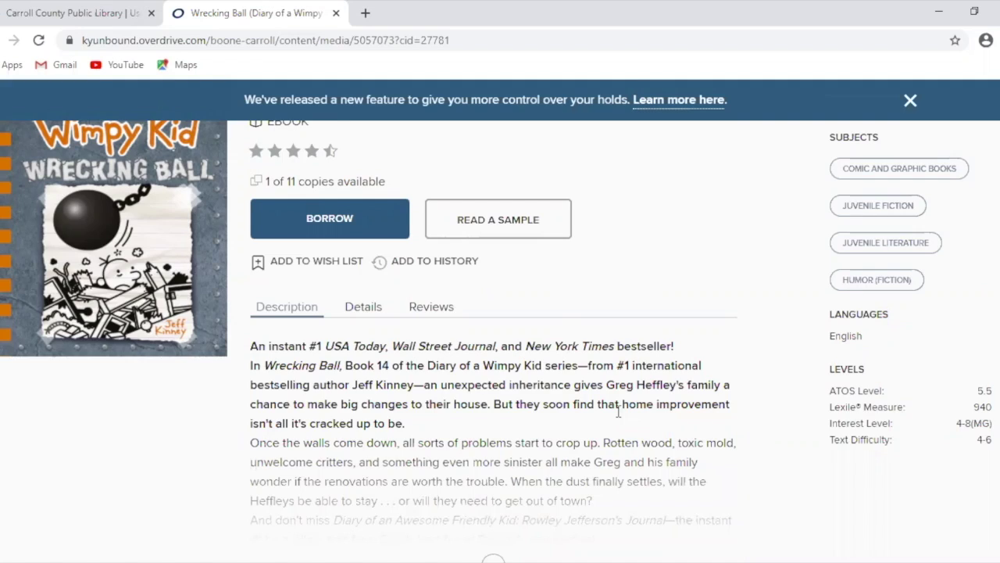
pyautogui.scroll(-1, 619, 413)
pyautogui.scroll(-3, 619, 412)
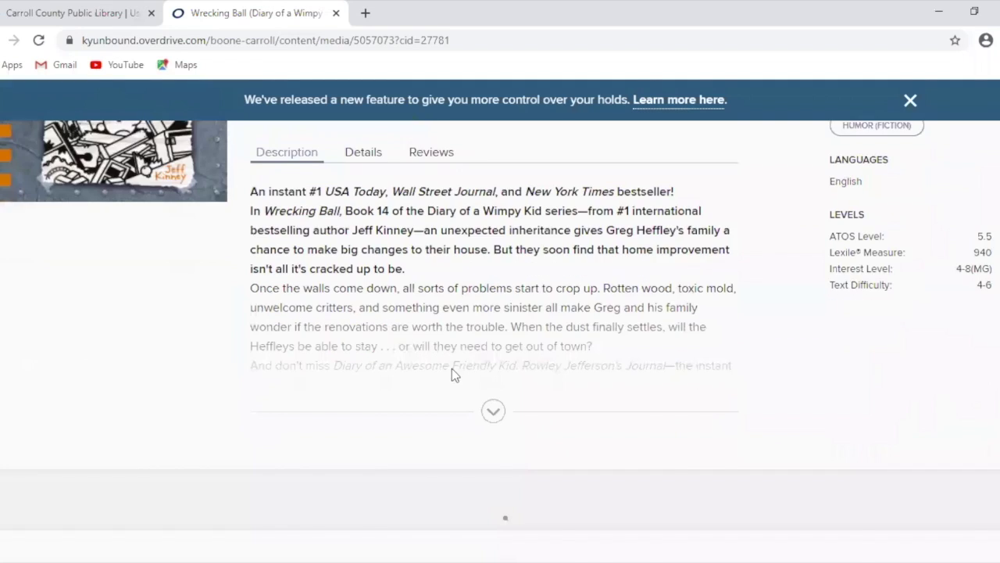
pyautogui.scroll(5, 453, 372)
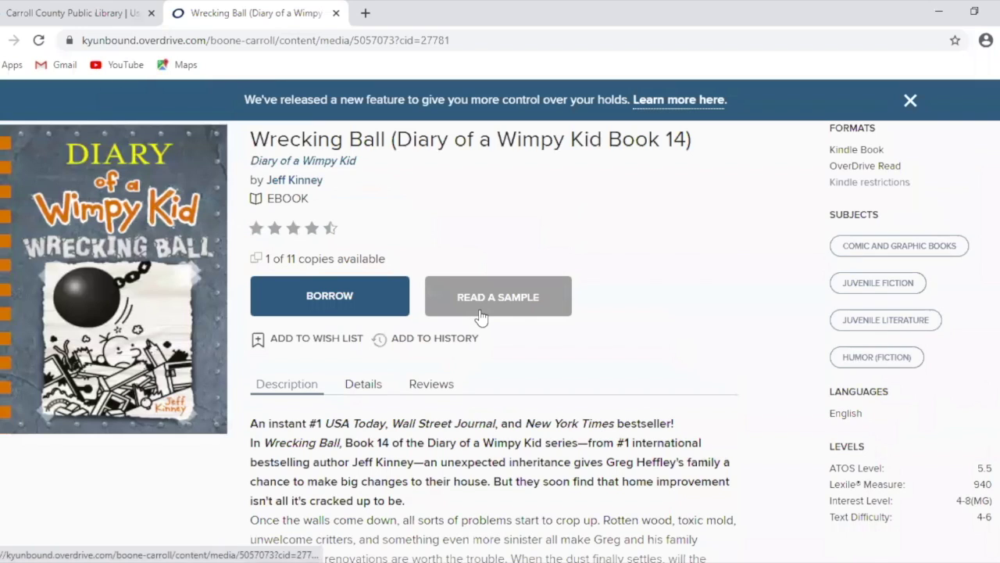
# - Borrow the Wrecking Ball ebook and open it for reading in the browser
pyautogui.click(350, 302)
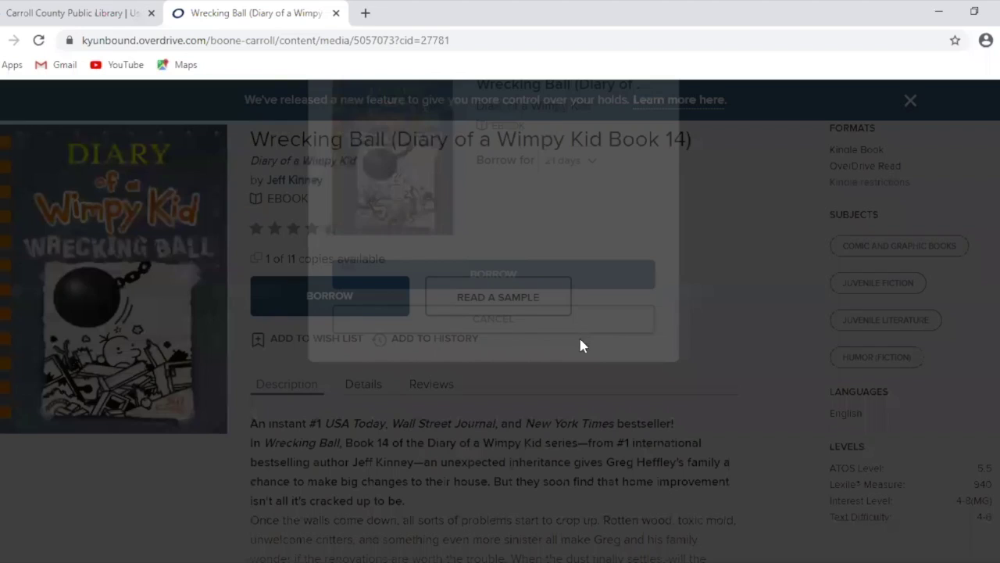
pyautogui.click(570, 296)
pyautogui.click(565, 347)
pyautogui.click(509, 415)
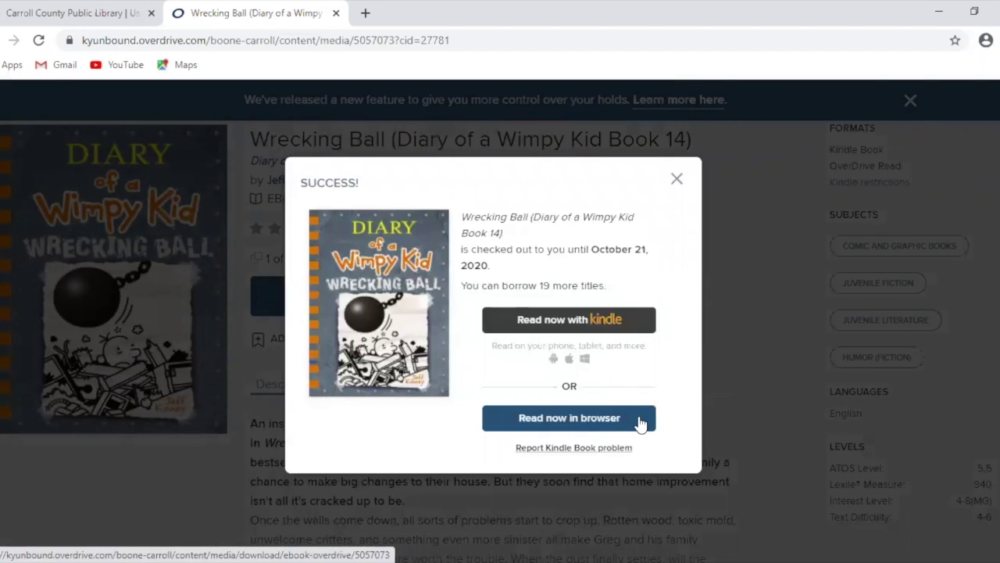
pyautogui.click(639, 423)
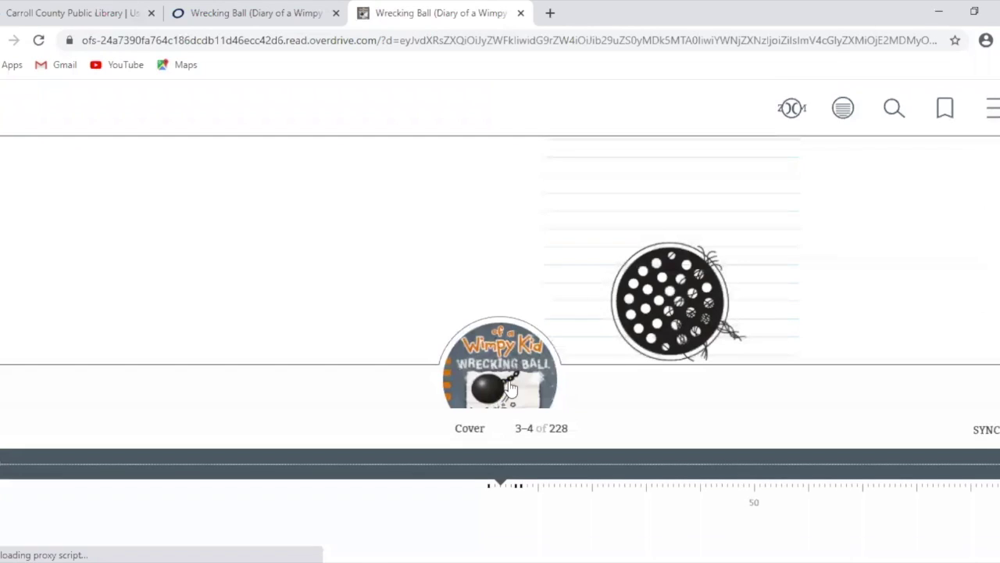
# - Try the Sepia and Dark lighting options in the ebook's reading settings, restore Bright and close the reader menu
pyautogui.click(992, 115)
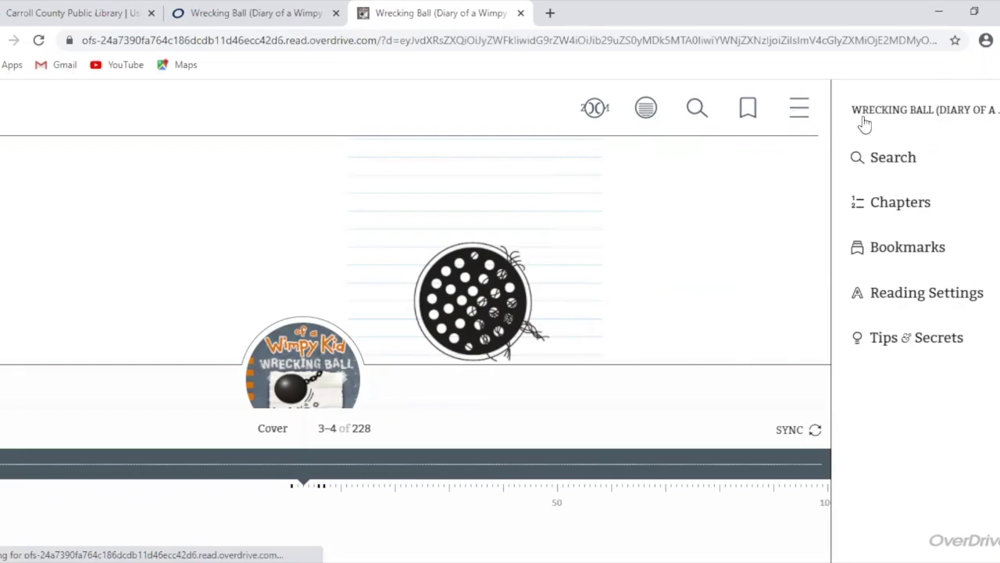
pyautogui.click(941, 294)
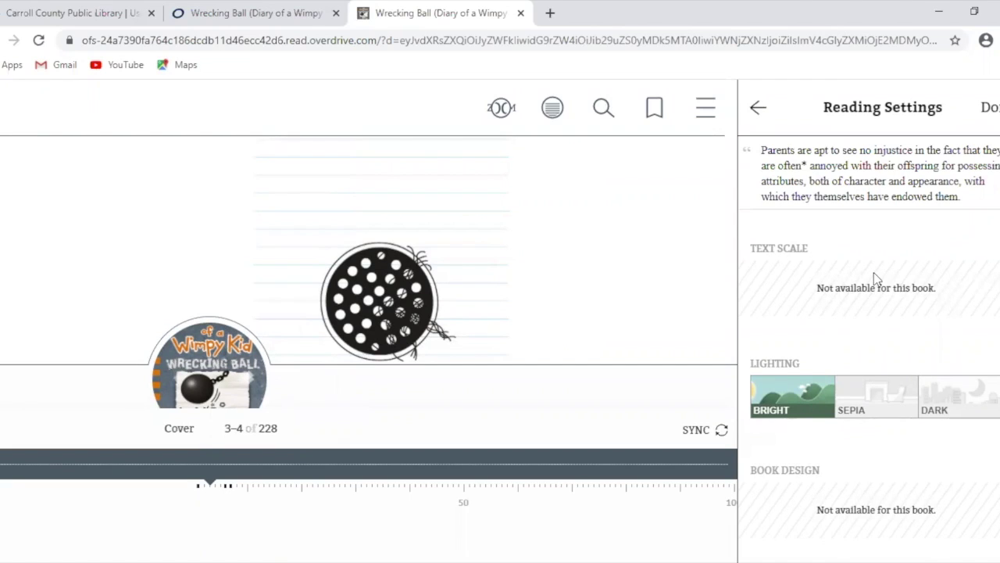
pyautogui.scroll(-1, 866, 303)
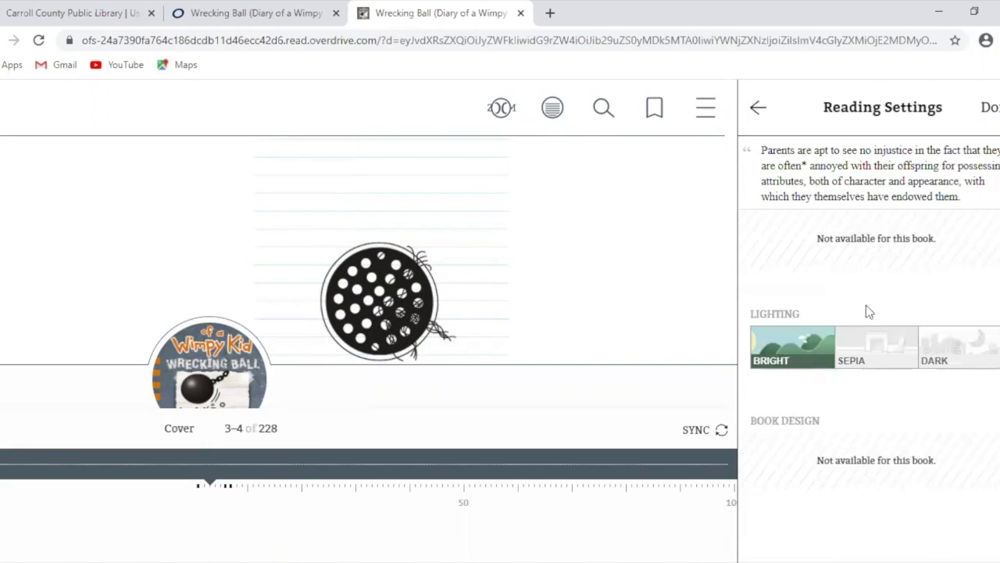
pyautogui.click(869, 353)
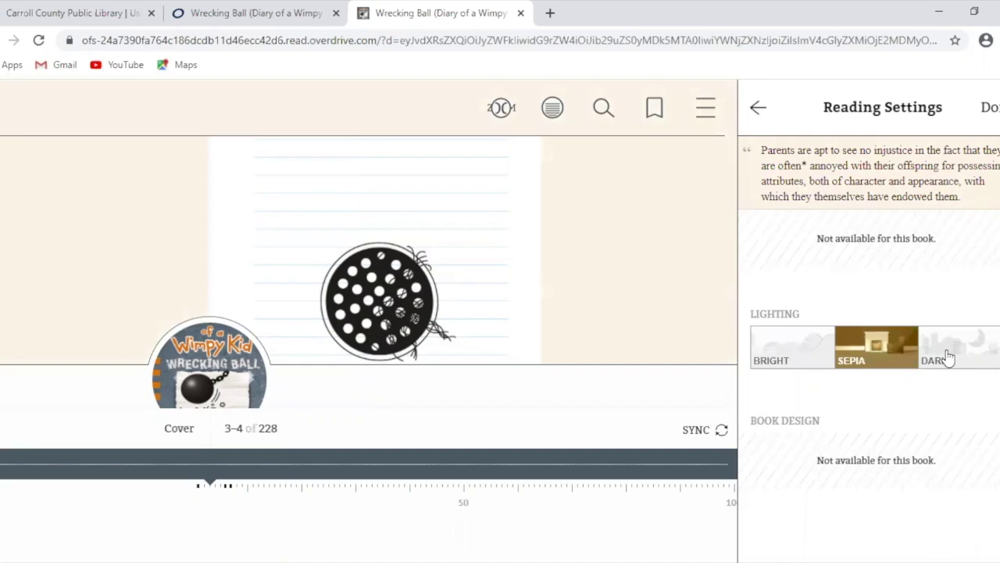
pyautogui.click(960, 356)
pyautogui.click(797, 351)
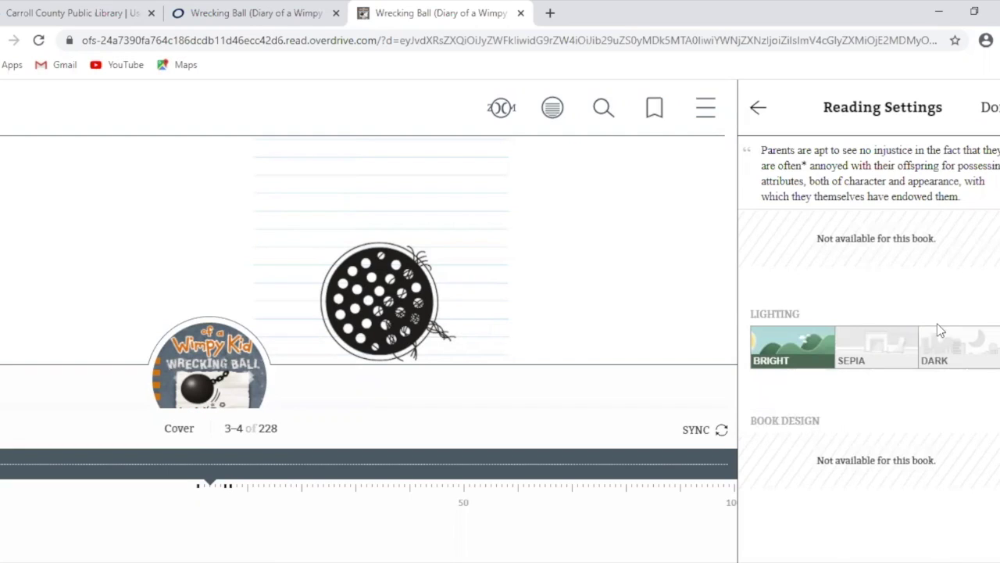
pyautogui.click(760, 112)
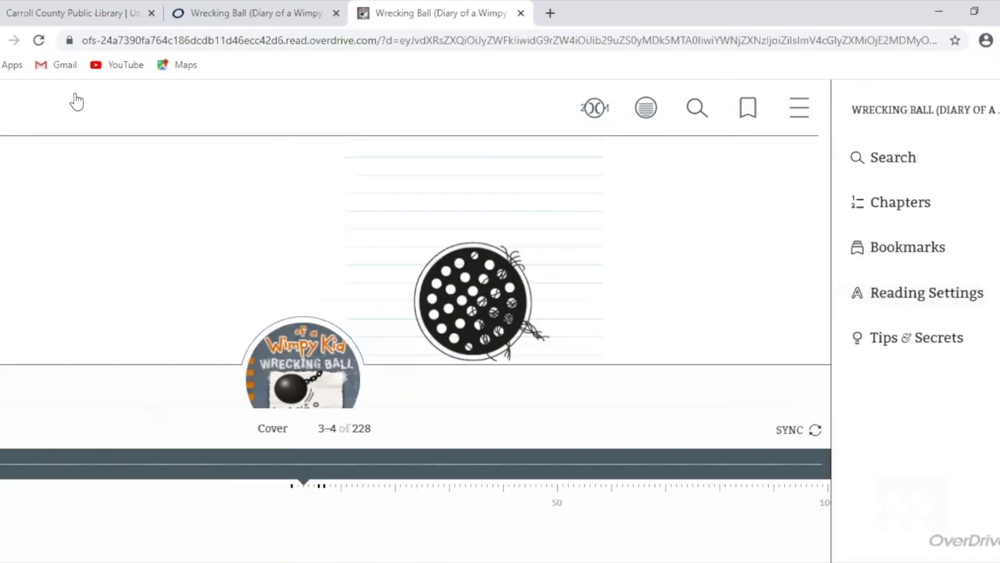
pyautogui.click(675, 323)
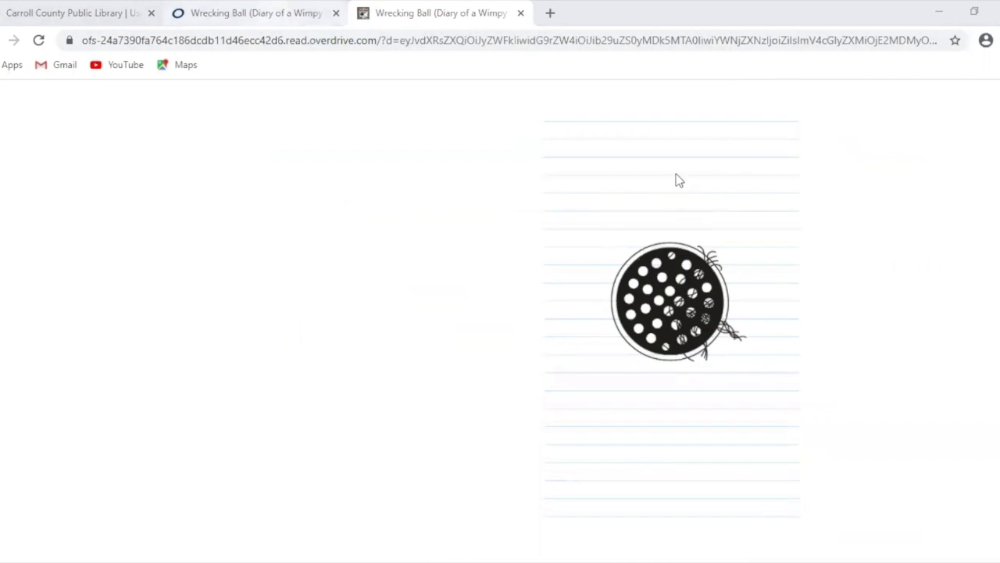
# - Return to the library catalogue, dismiss the checkout confirmation and open the list of subjects
pyautogui.hotkey('ctrl', 'shift', 'Tab')
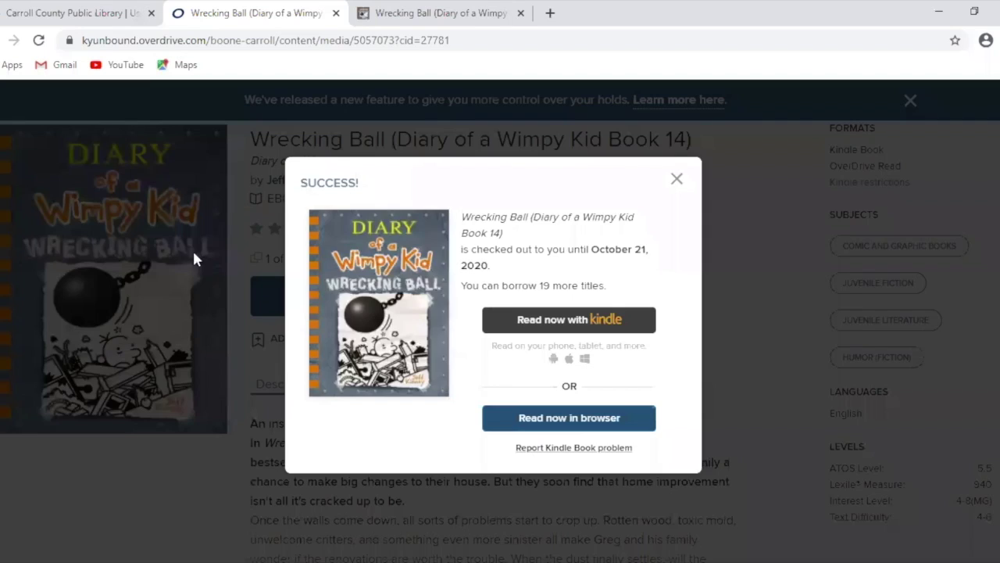
pyautogui.click(121, 178)
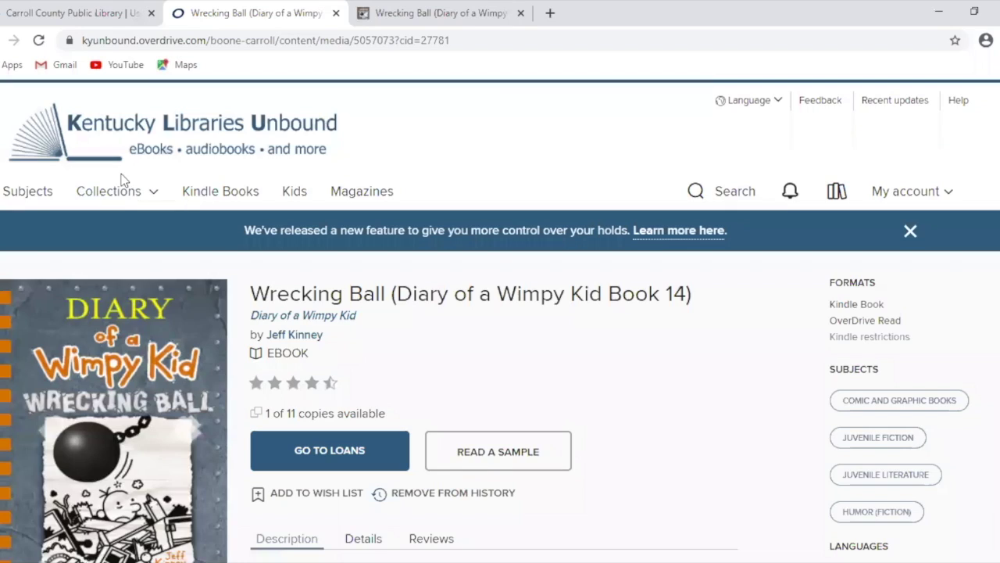
pyautogui.click(24, 195)
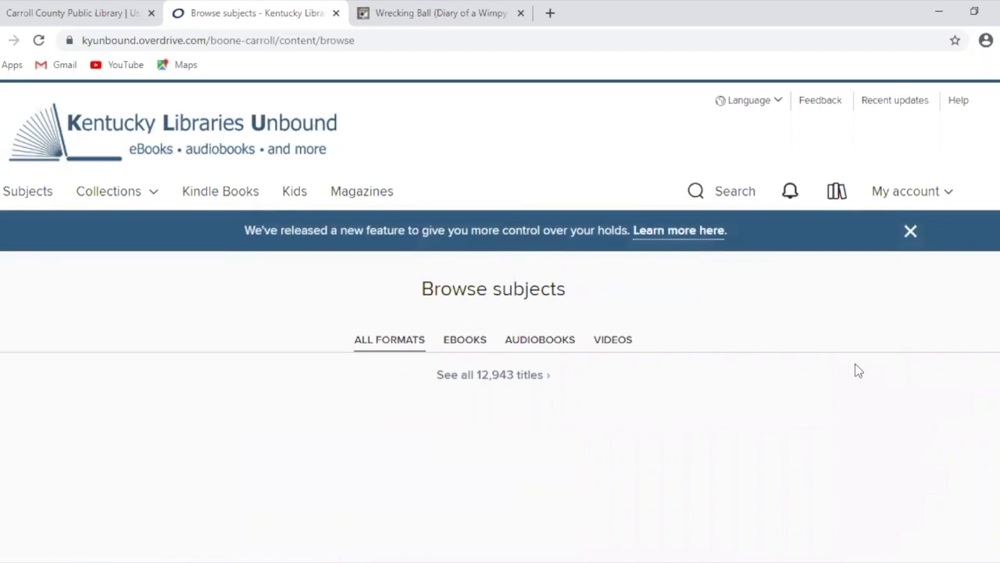
# - Limit the subject list to ebooks and open the Horror titles under Juvenile Fiction
pyautogui.scroll(-1, 657, 282)
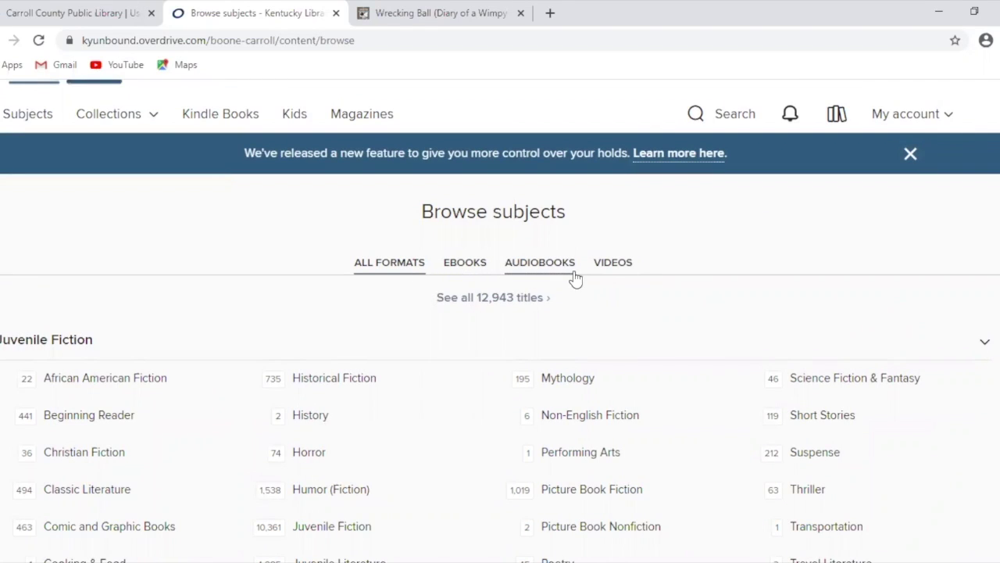
pyautogui.click(442, 272)
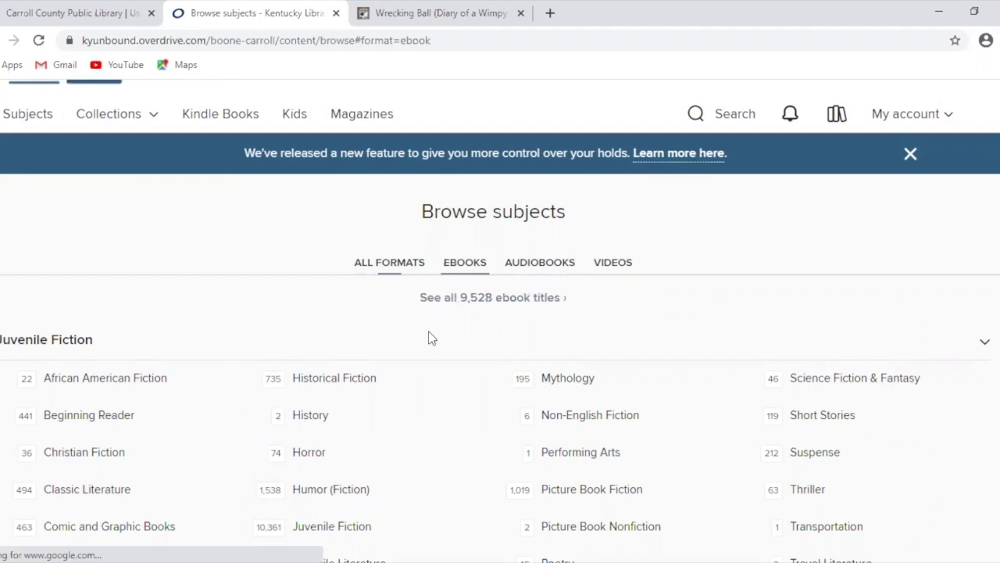
pyautogui.scroll(-1, 422, 360)
pyautogui.scroll(-1, 425, 359)
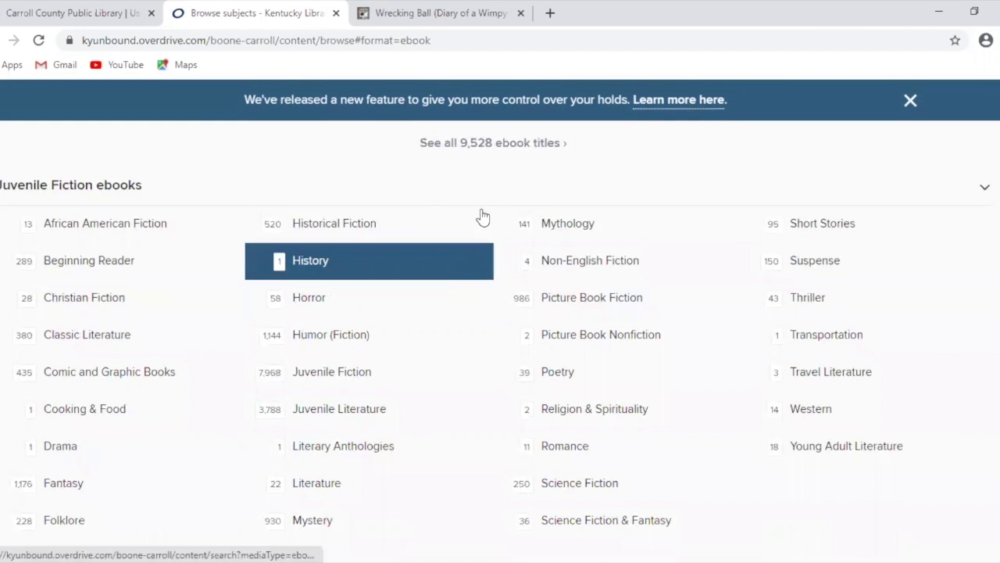
pyautogui.scroll(-1, 371, 226)
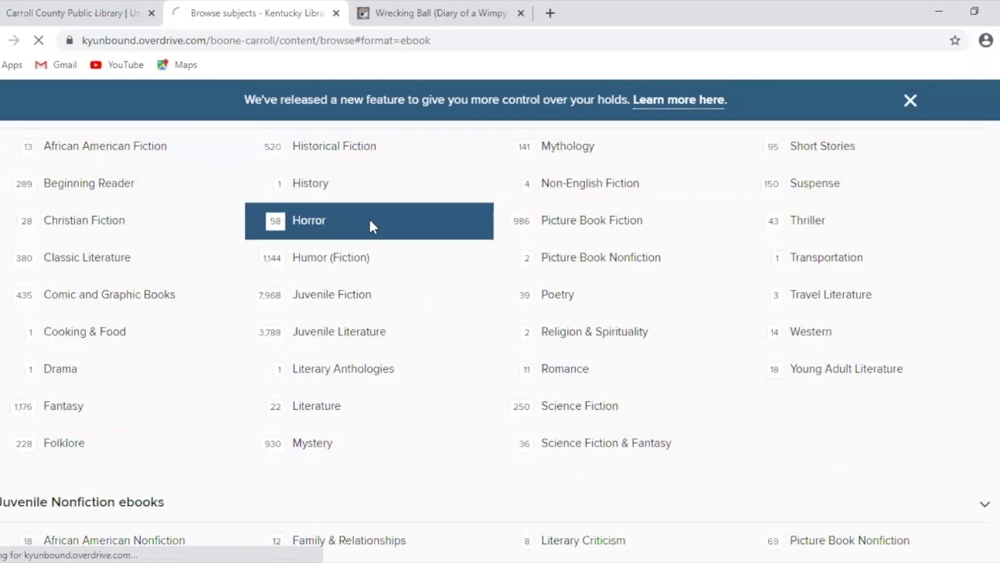
pyautogui.click(371, 227)
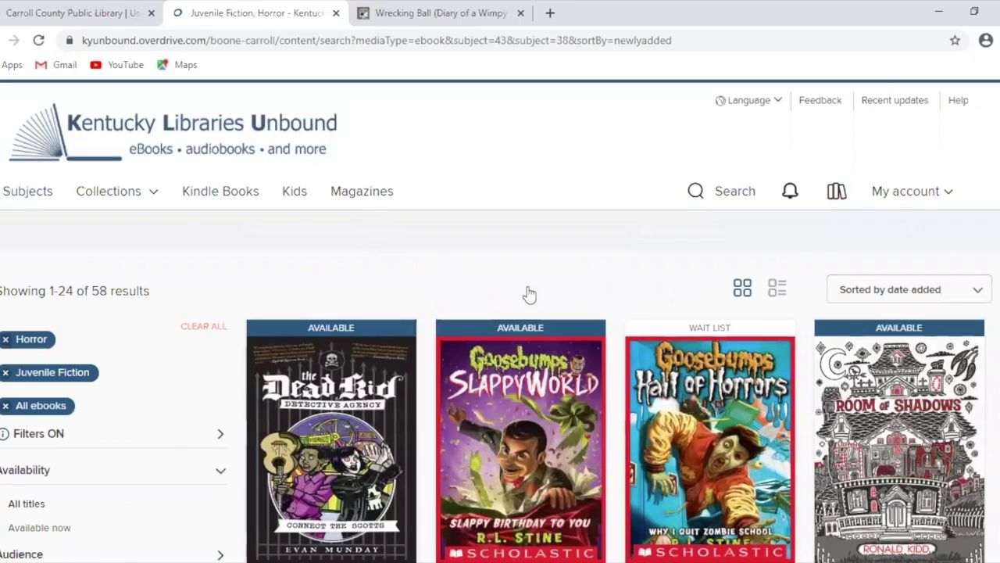
# - Look through the horror ebooks and add Slappy Birthday to You to the wish list
pyautogui.scroll(-3, 692, 407)
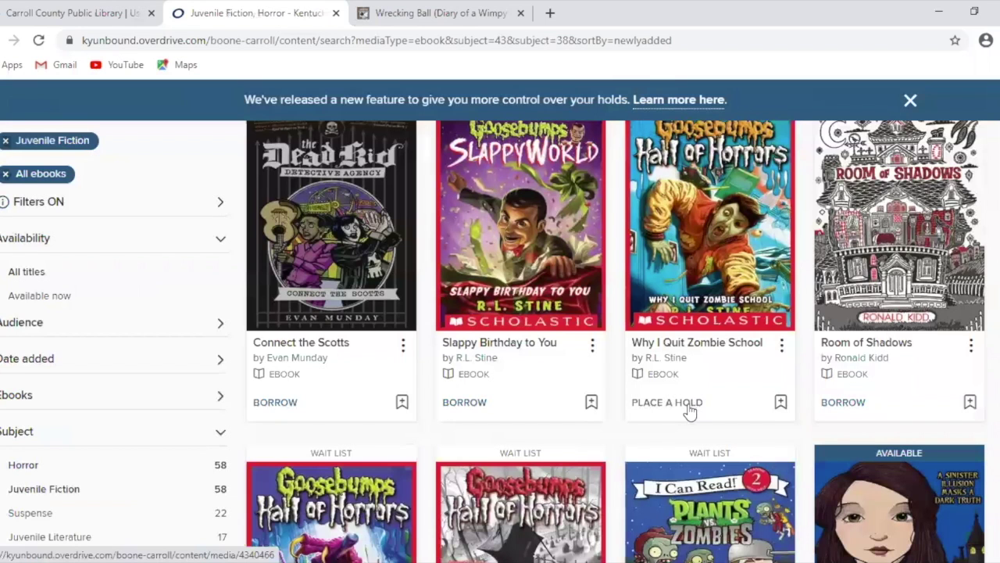
pyautogui.scroll(1, 691, 412)
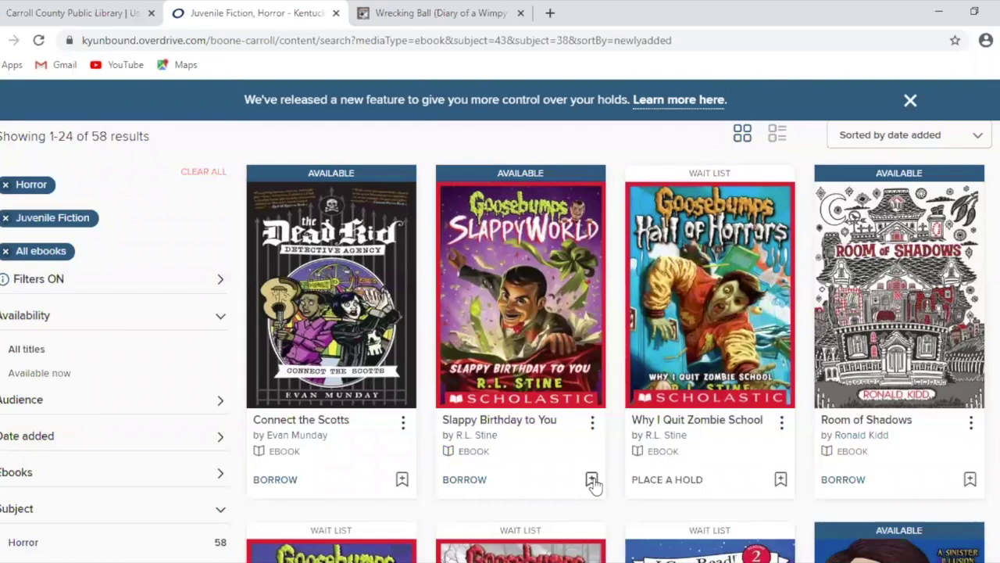
pyautogui.click(592, 480)
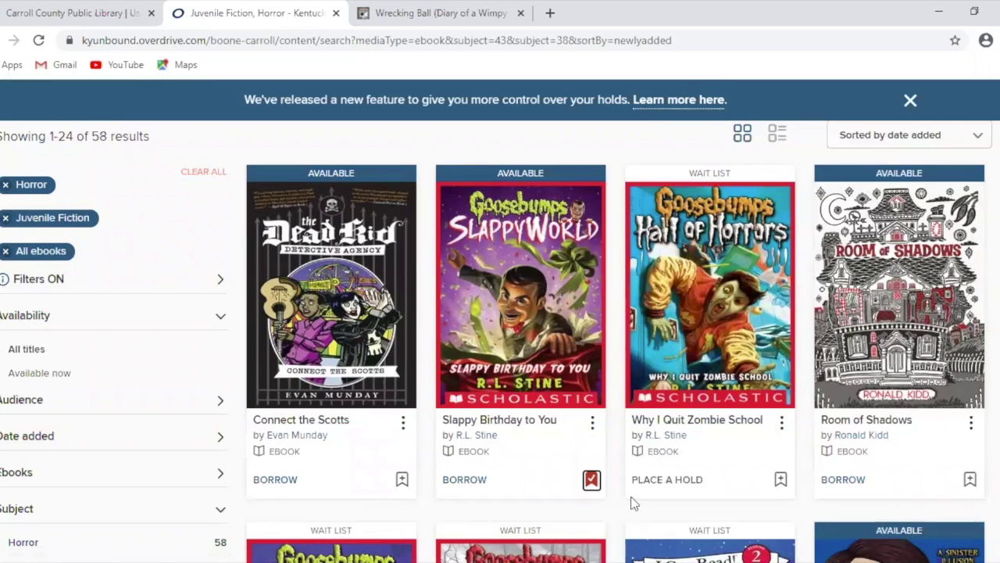
pyautogui.scroll(-1, 631, 503)
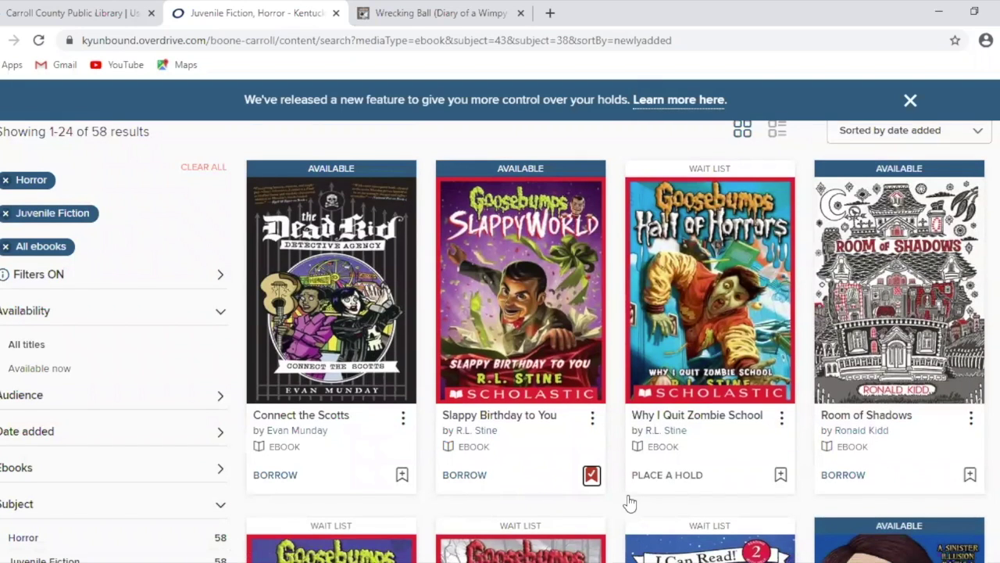
pyautogui.scroll(-1, 630, 502)
pyautogui.scroll(-1, 703, 492)
pyautogui.scroll(2, 779, 484)
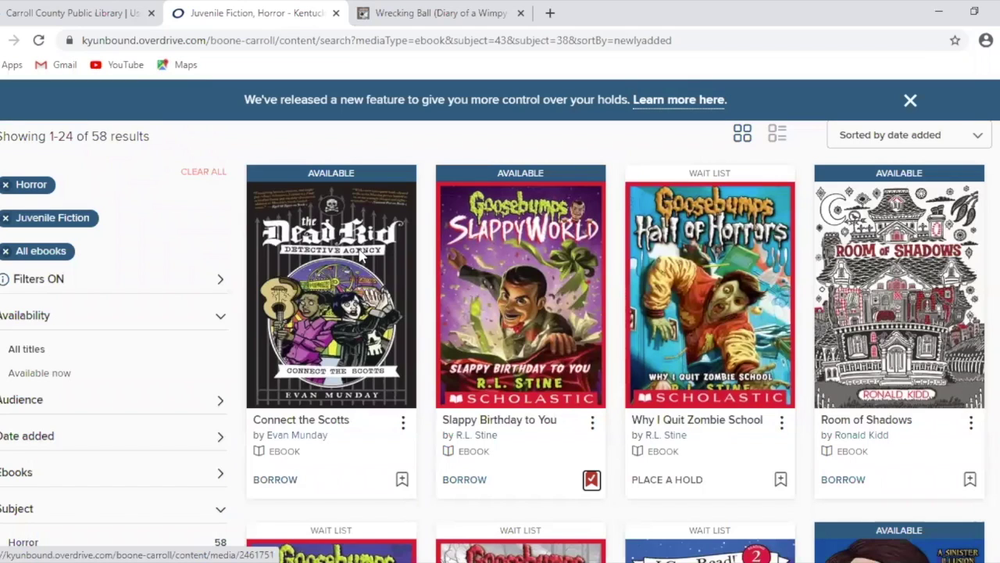
# - Open the Kids section and look over the titles in the Read it right now - No Holds! collection
pyautogui.scroll(3, 287, 200)
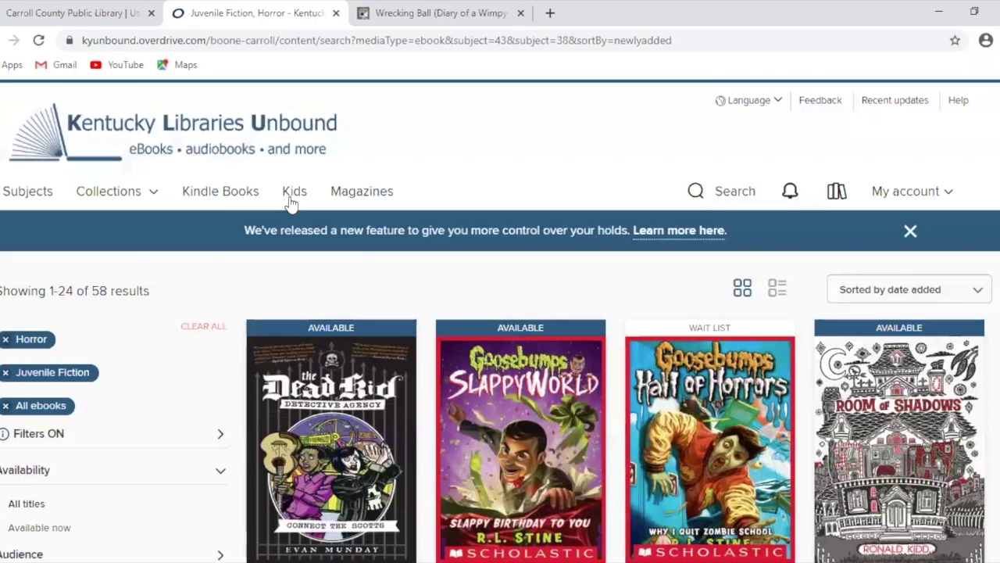
pyautogui.click(290, 191)
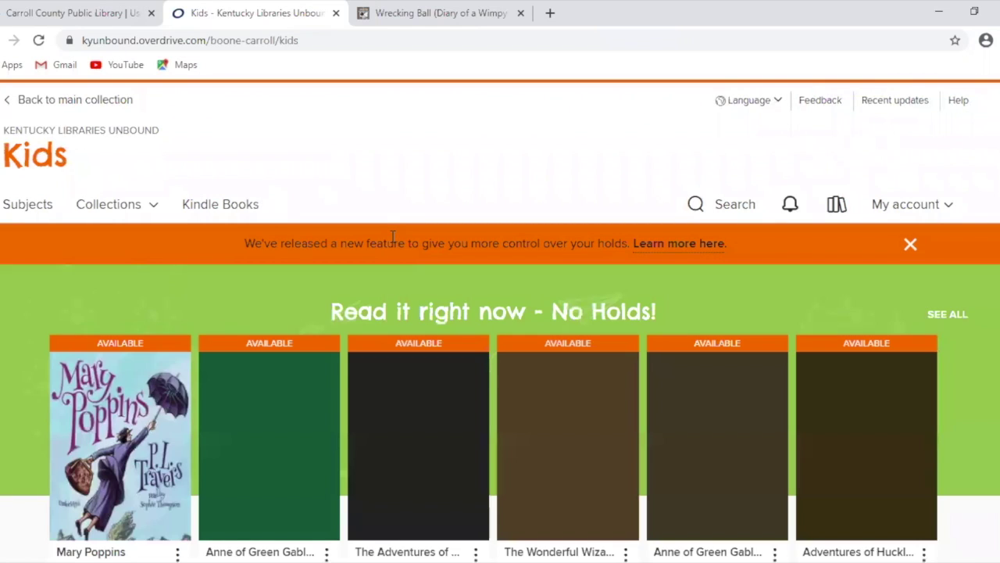
pyautogui.scroll(-1, 391, 241)
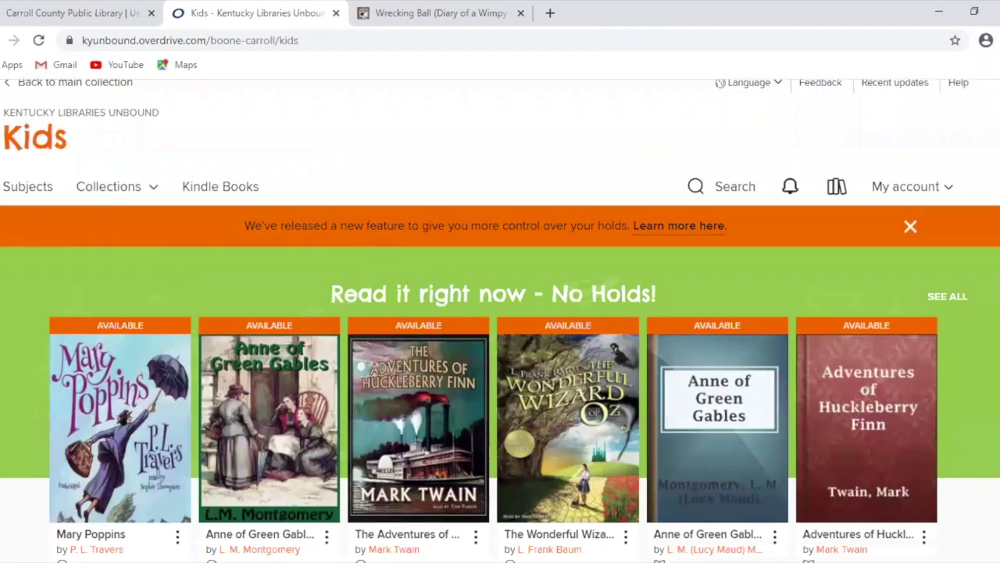
pyautogui.scroll(-1, 797, 191)
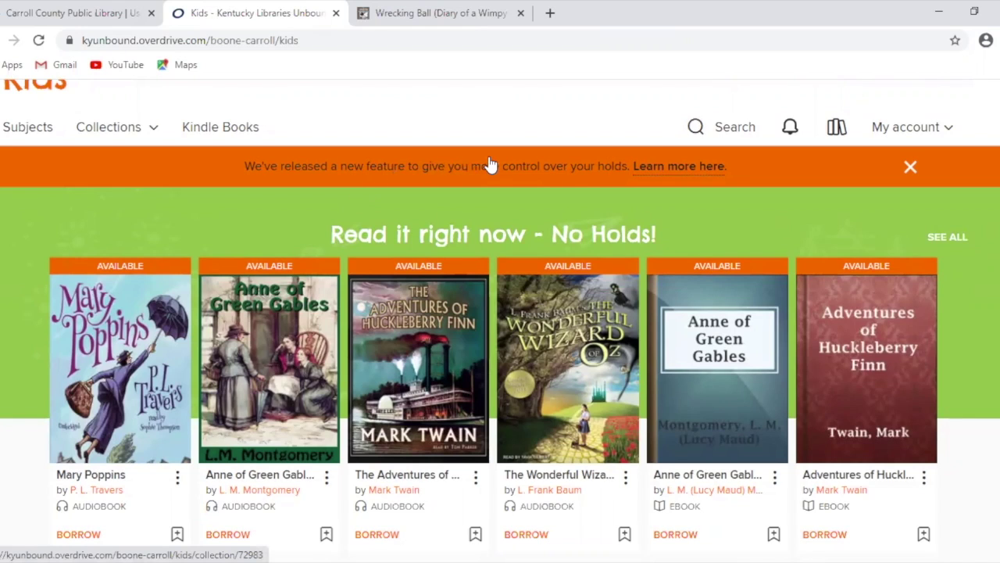
pyautogui.scroll(-1, 937, 281)
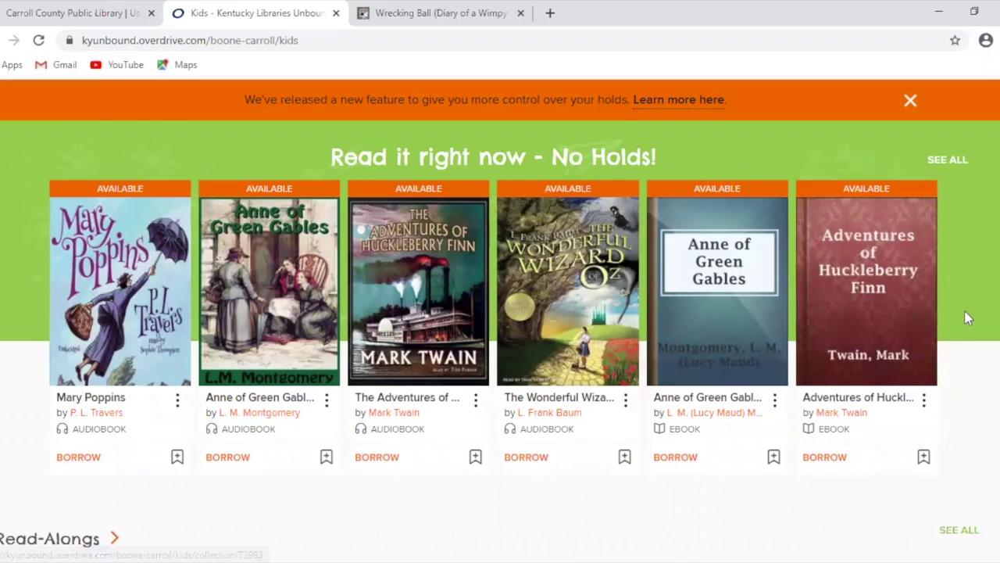
pyautogui.scroll(-1, 966, 317)
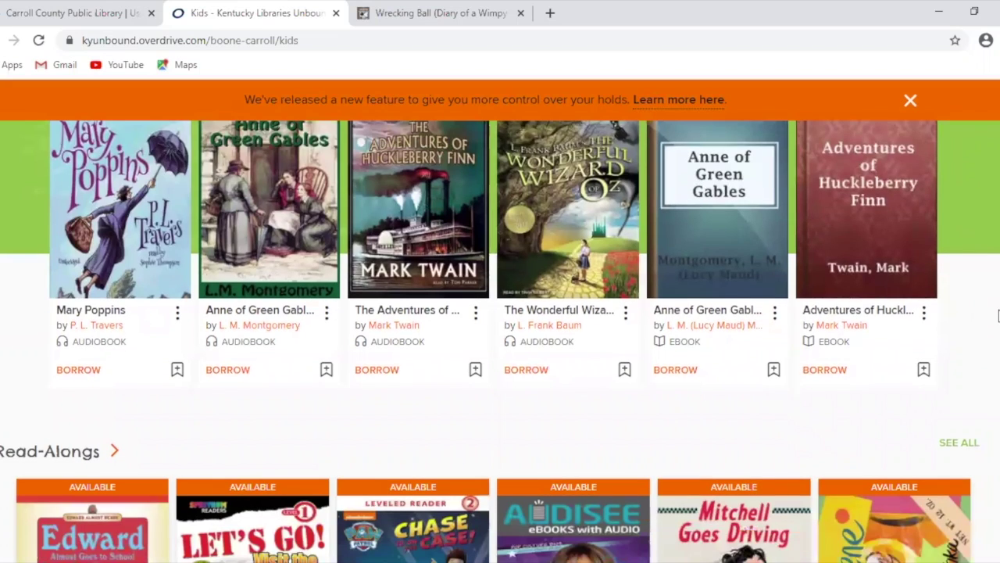
# - Browse the remaining Kids collections from Read-Alongs down to Books you can watch!
pyautogui.scroll(-4, 998, 315)
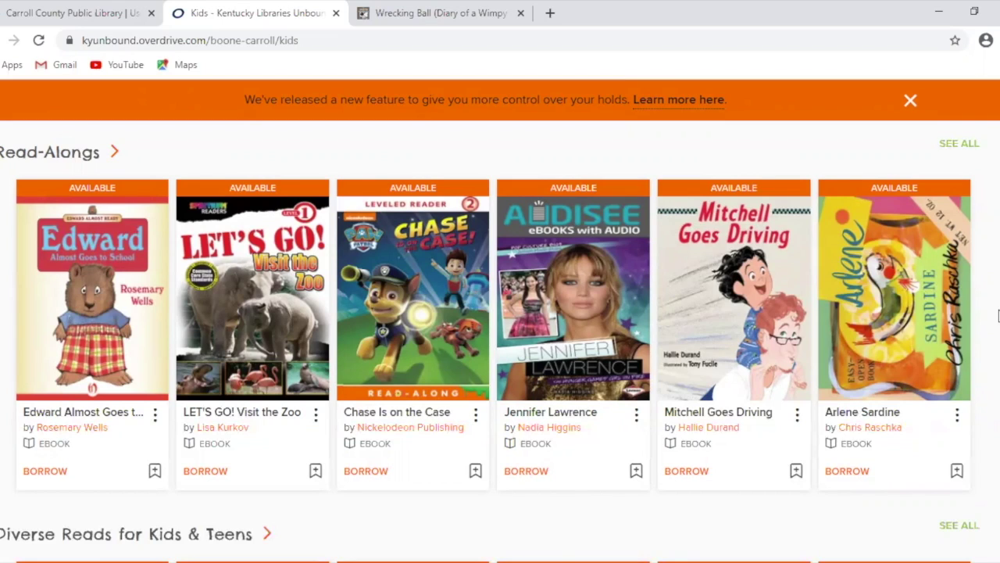
pyautogui.scroll(-1, 998, 315)
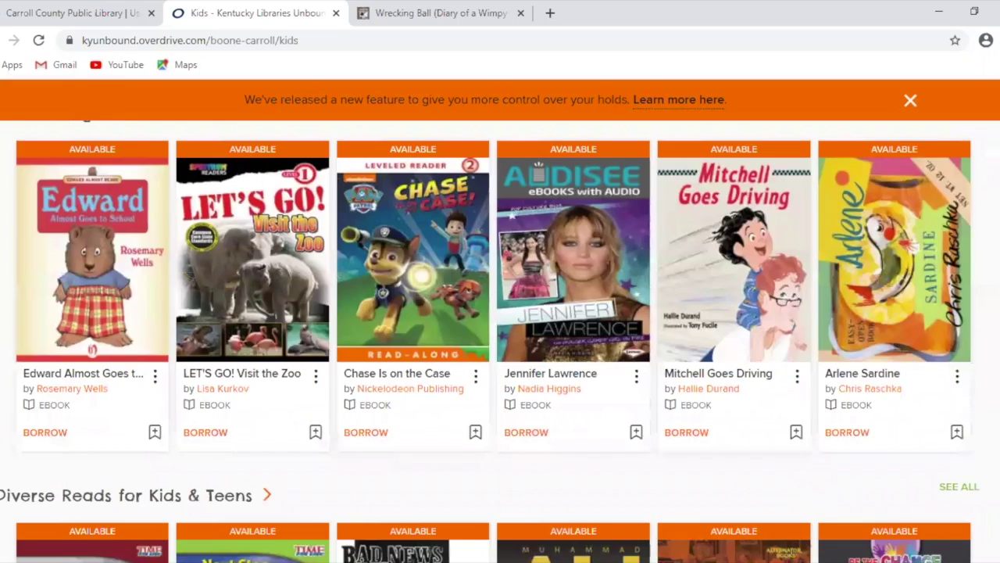
pyautogui.scroll(-5, 500, 341)
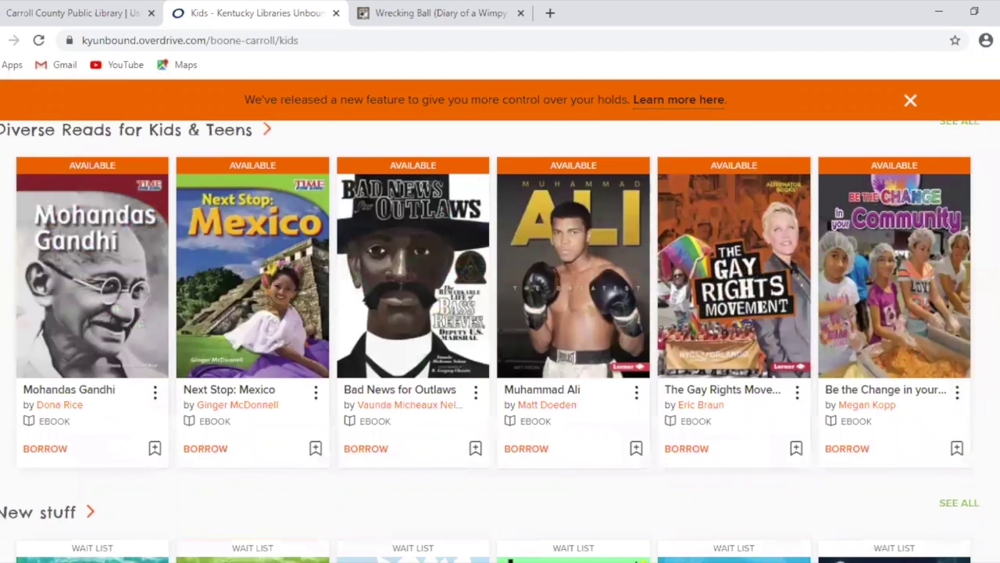
pyautogui.scroll(-8, 490, 341)
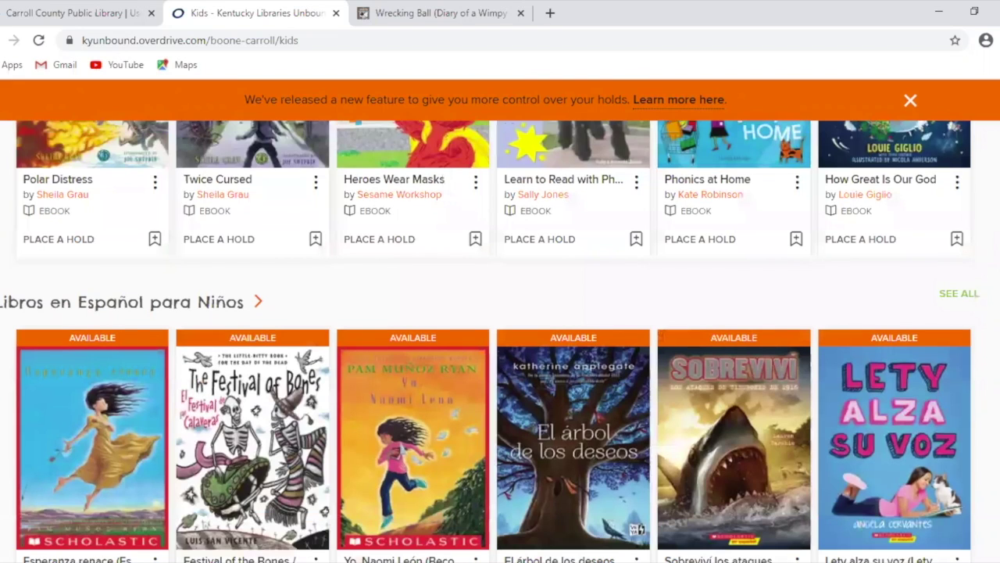
pyautogui.scroll(-7, 500, 341)
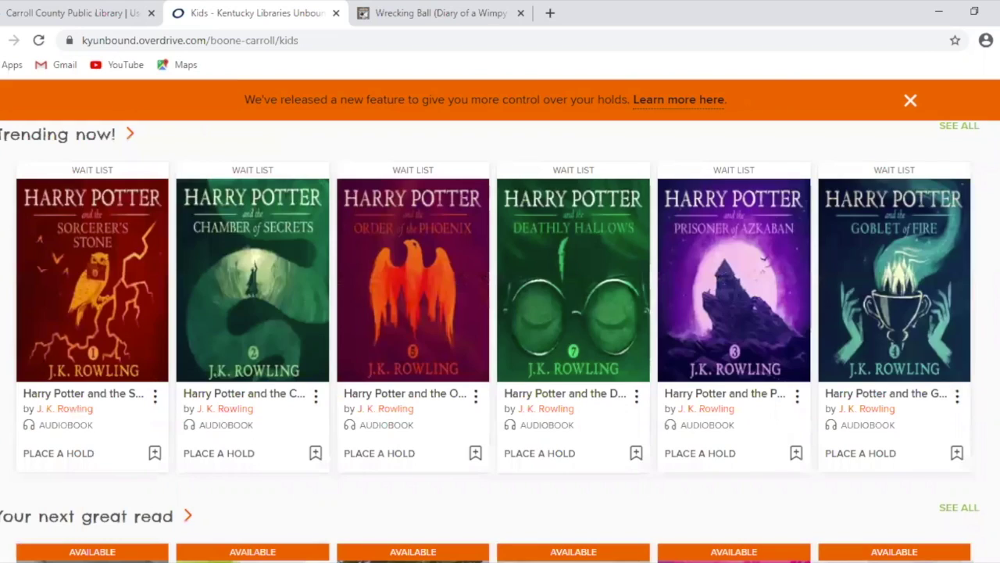
pyautogui.scroll(-5, 500, 342)
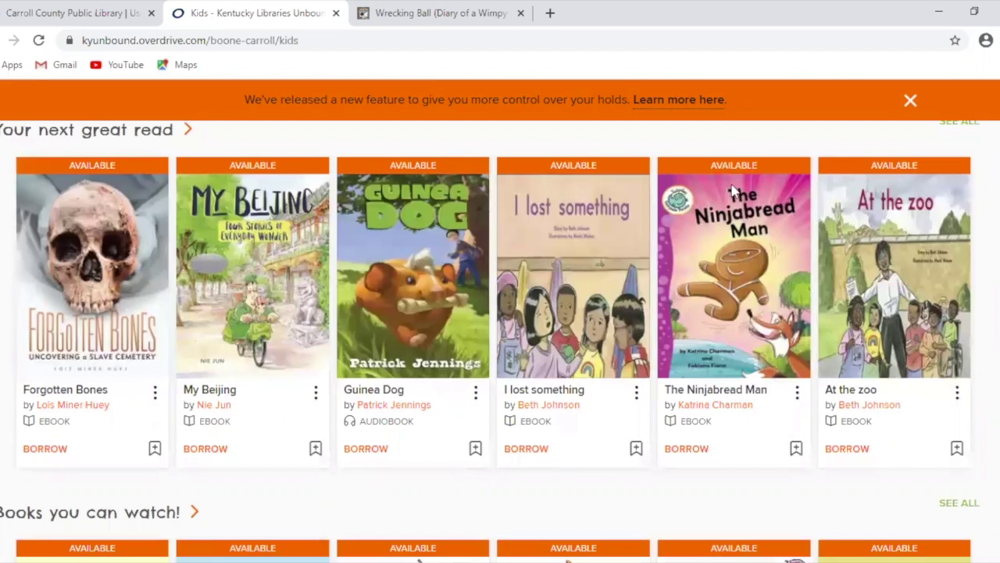
pyautogui.scroll(-4, 82, 122)
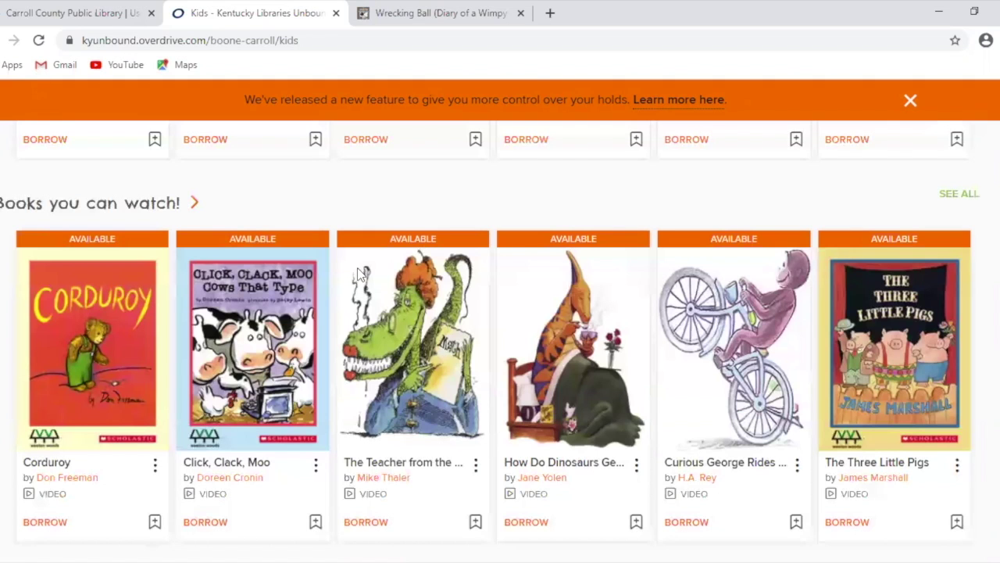
# - Return from the Kids section to the main collection and open the account's Loans page
pyautogui.scroll(10, 897, 272)
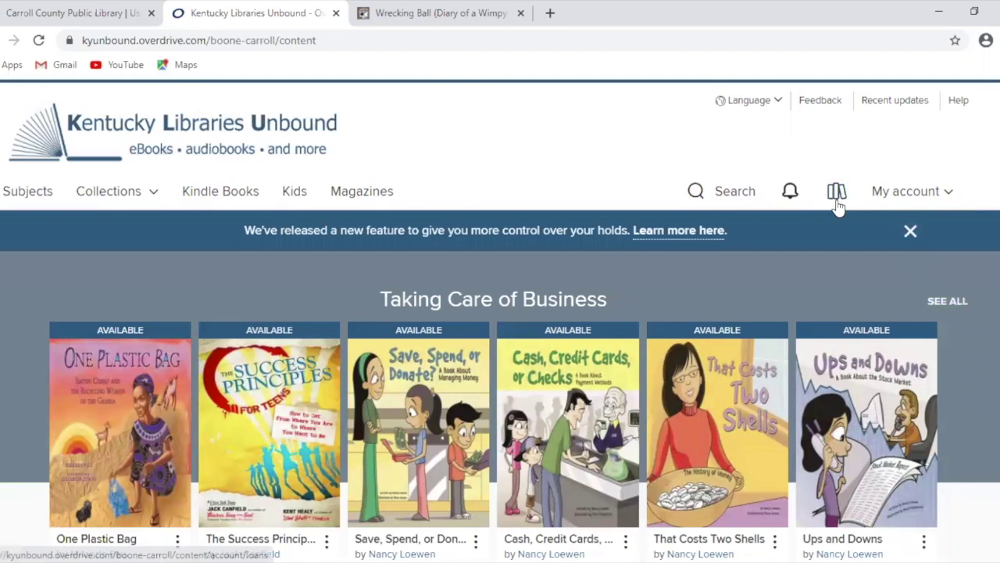
pyautogui.click(836, 202)
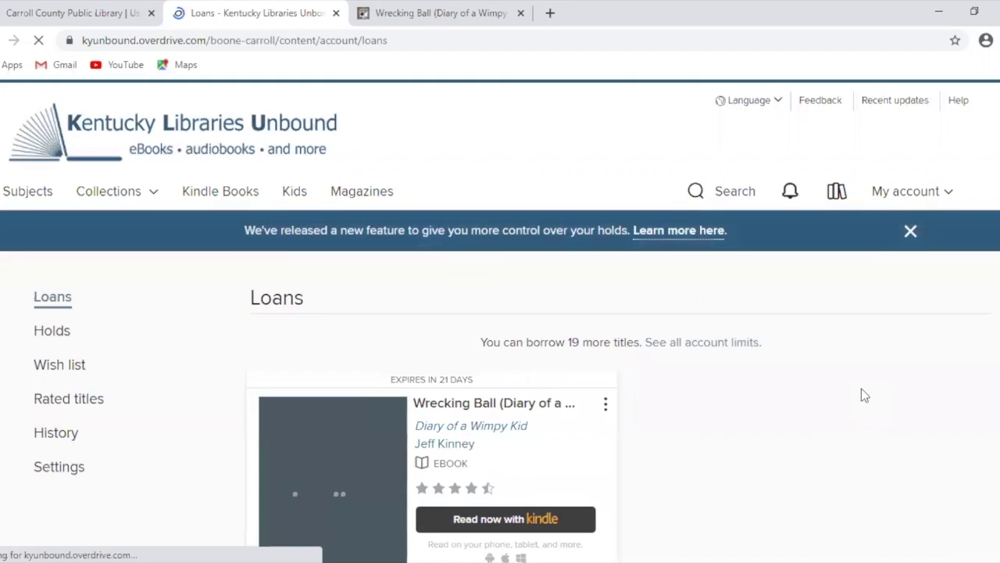
# - Review the Wrecking Ball loan, including its expiry and its Kindle, browser reading and return options
pyautogui.scroll(-2, 861, 388)
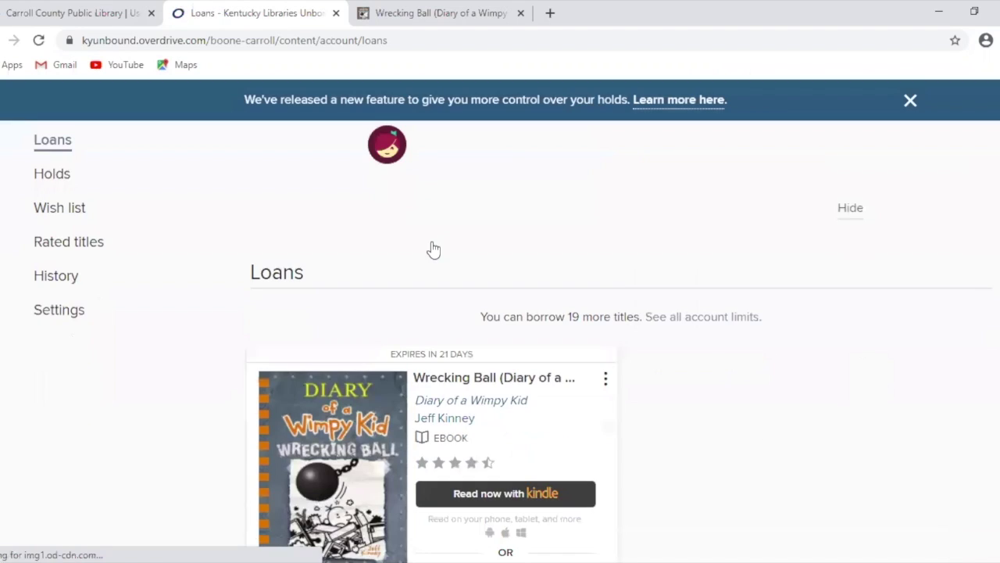
pyautogui.scroll(-2, 442, 227)
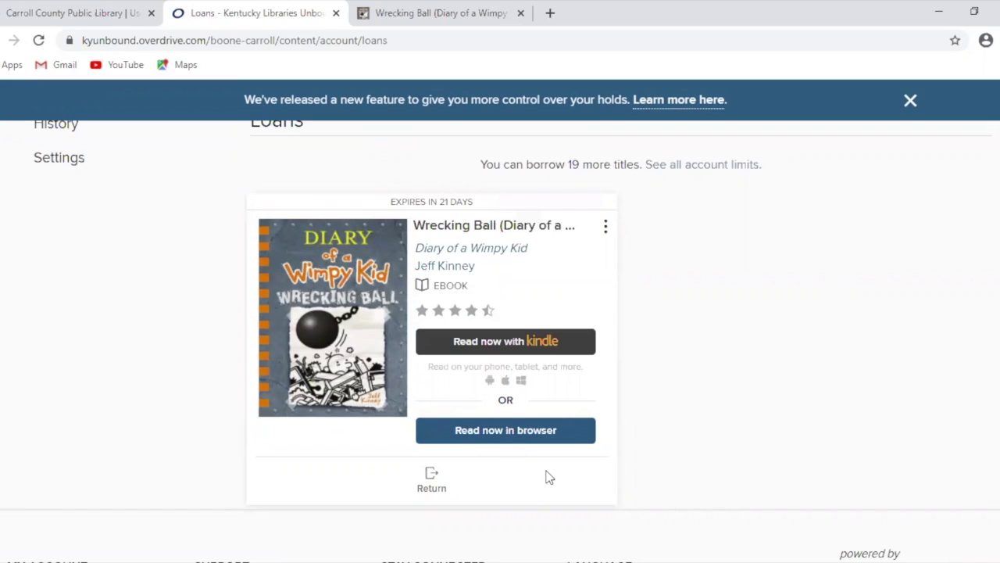
pyautogui.scroll(1, 461, 508)
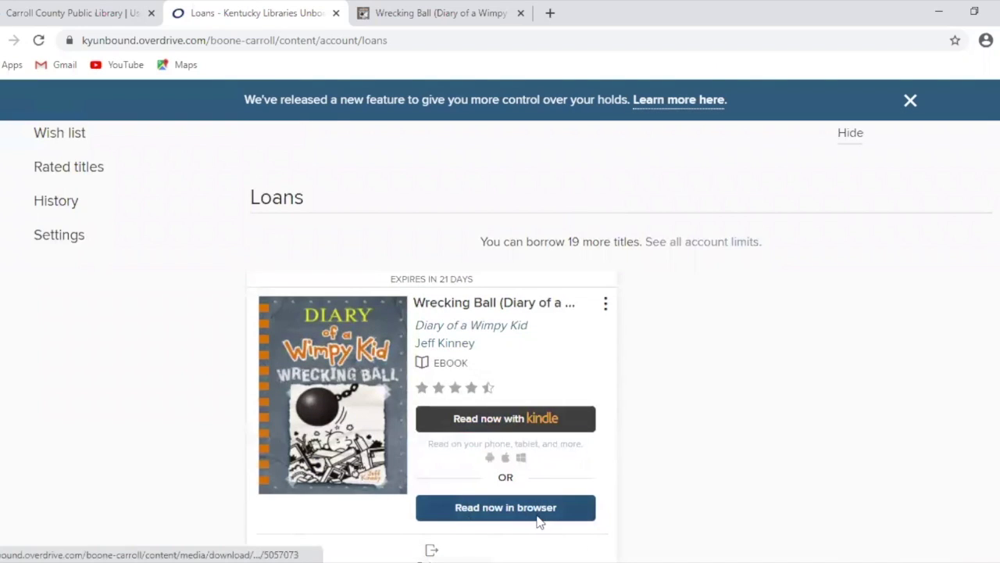
# - Open the account's Holds page and review the options for The Lightning Thief graphic novel hold
pyautogui.scroll(3, 245, 410)
pyautogui.click(48, 331)
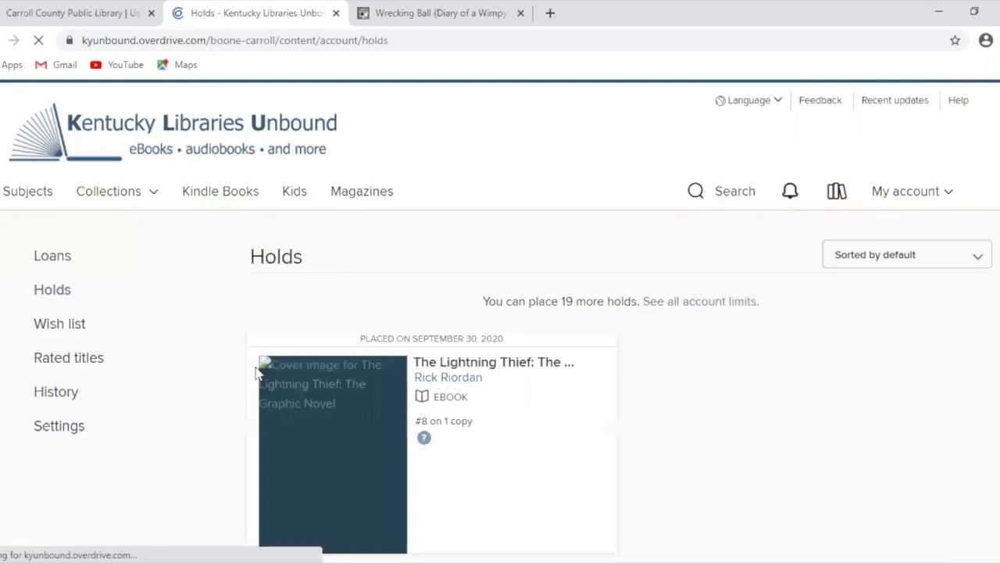
pyautogui.scroll(-1, 464, 368)
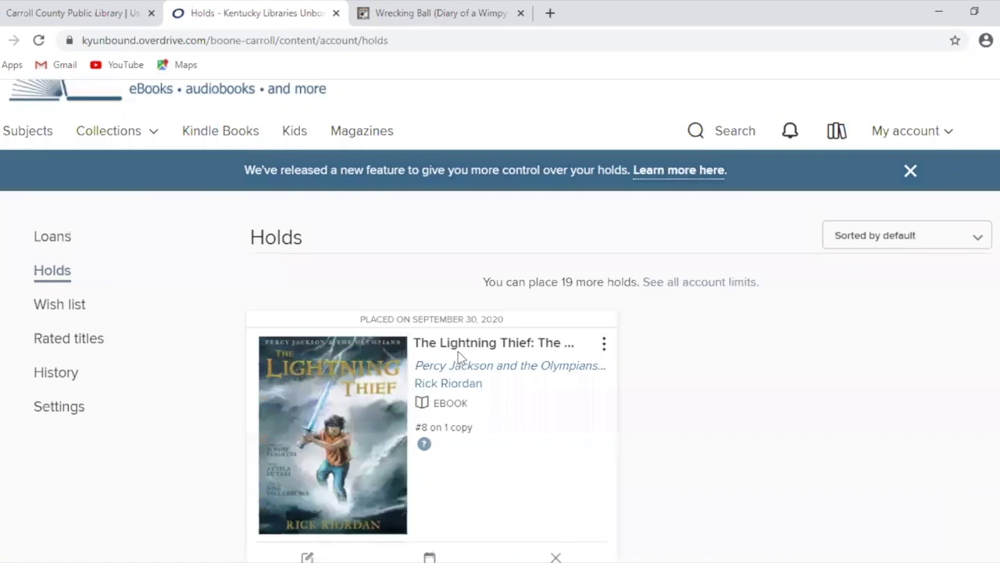
pyautogui.scroll(-2, 426, 407)
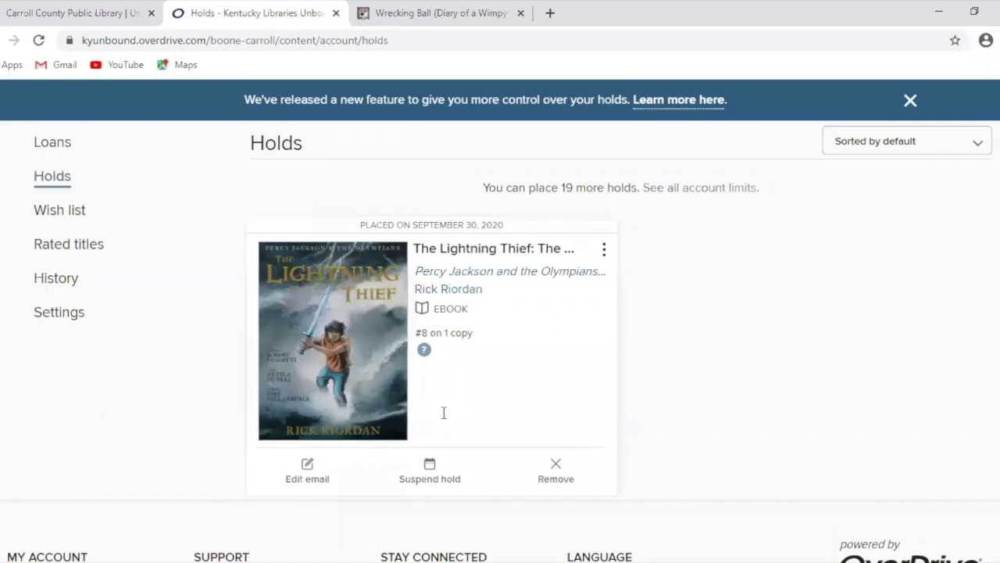
# - Open the account's wish list and remove Slappy Birthday to You from it
pyautogui.scroll(2, 186, 392)
pyautogui.click(73, 290)
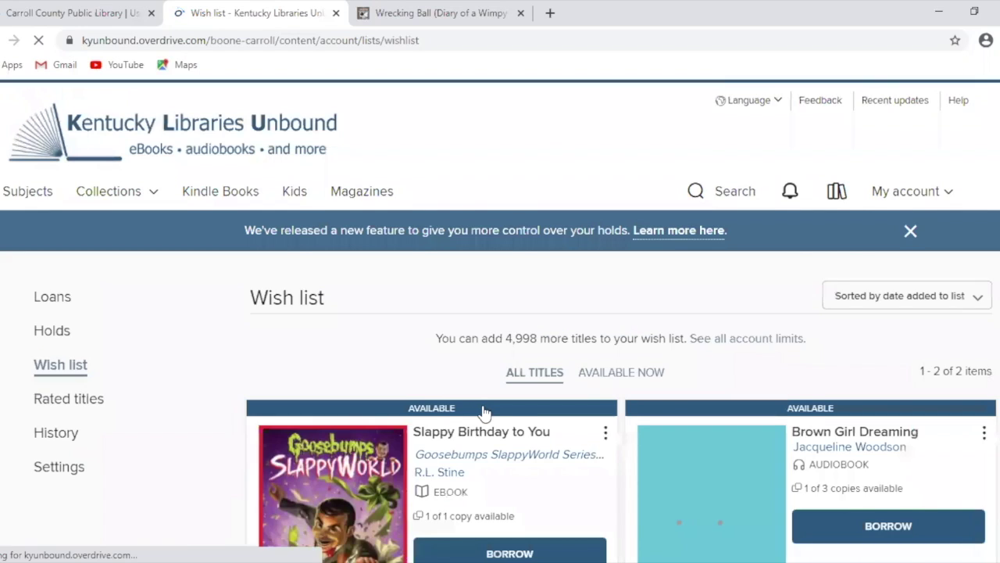
pyautogui.scroll(-3, 485, 411)
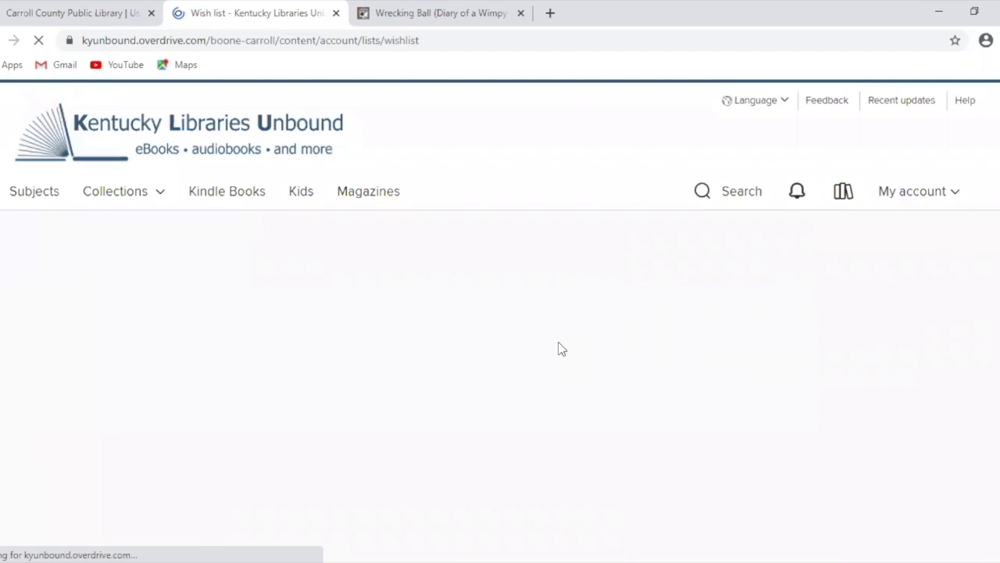
pyautogui.scroll(1, 69, 311)
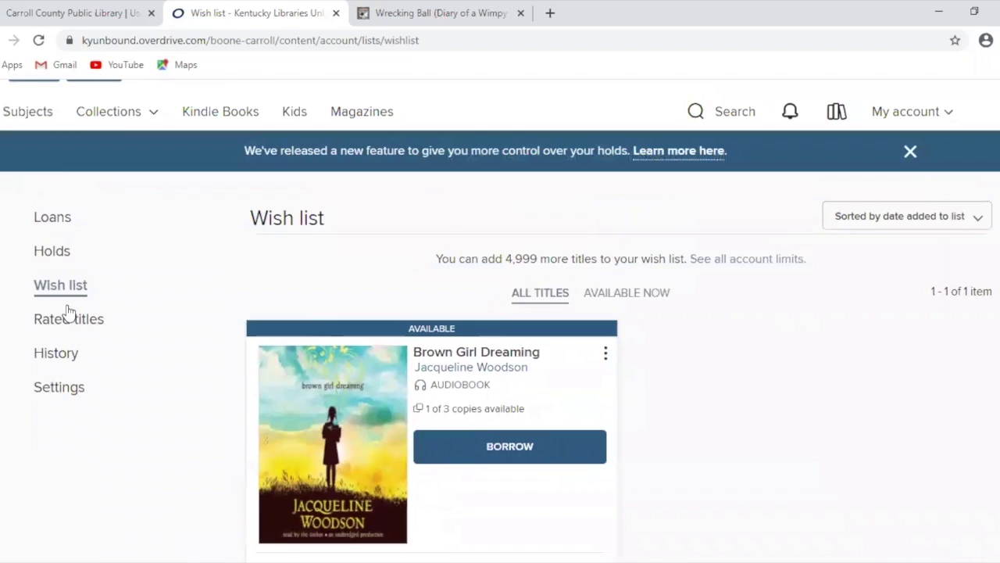
pyautogui.scroll(1, 69, 311)
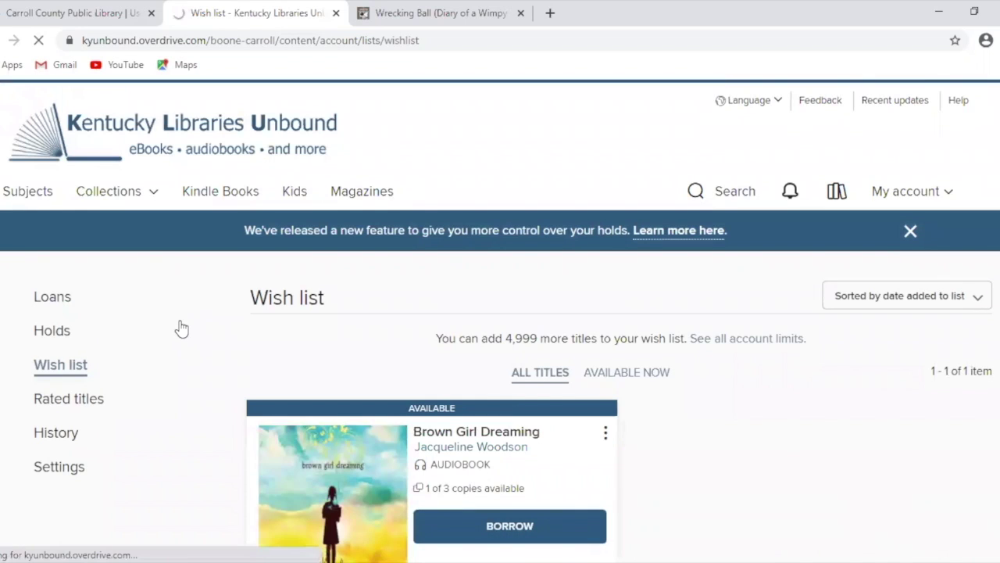
# - Go back to the account's Loans page and return the borrowed Wrecking Ball ebook
pyautogui.click(61, 303)
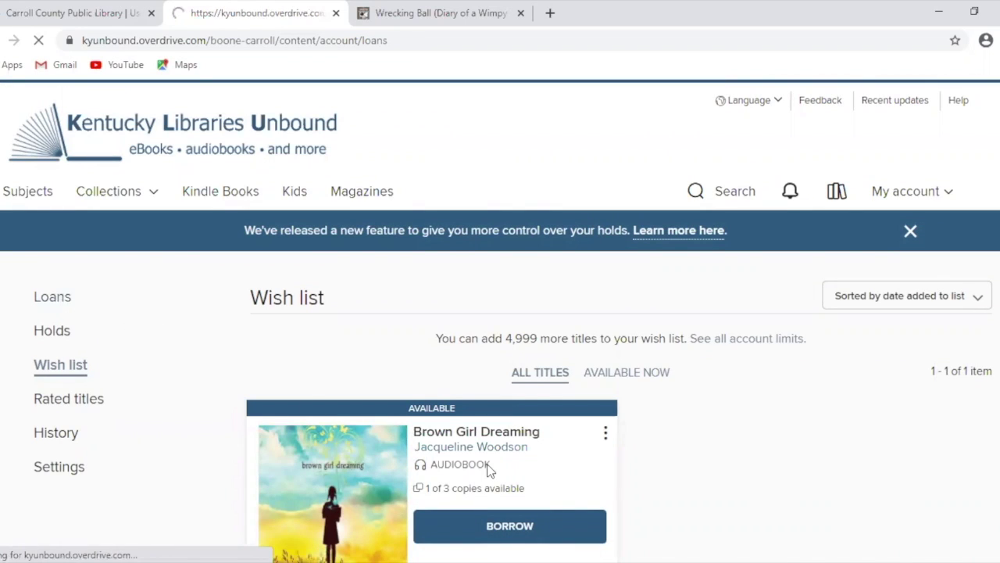
pyautogui.scroll(-1, 426, 522)
pyautogui.scroll(-1, 426, 522)
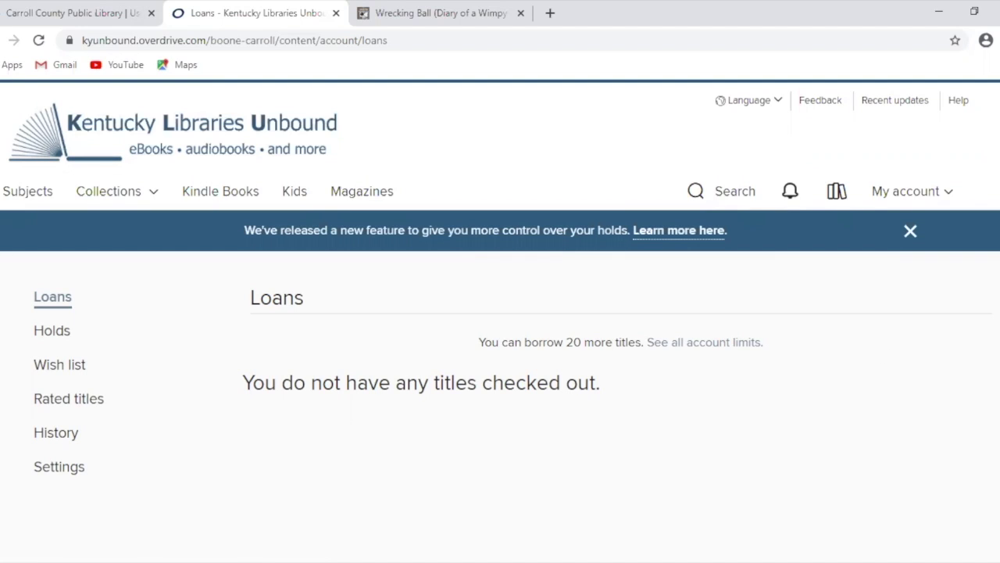
pyautogui.scroll(-1, 501, 313)
pyautogui.scroll(-2, 500, 321)
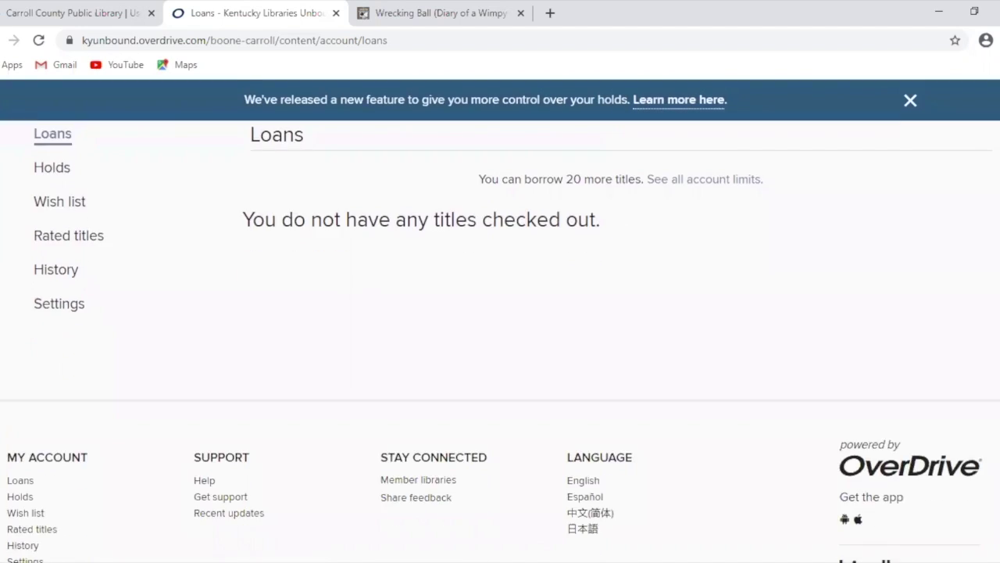
pyautogui.scroll(2, 500, 321)
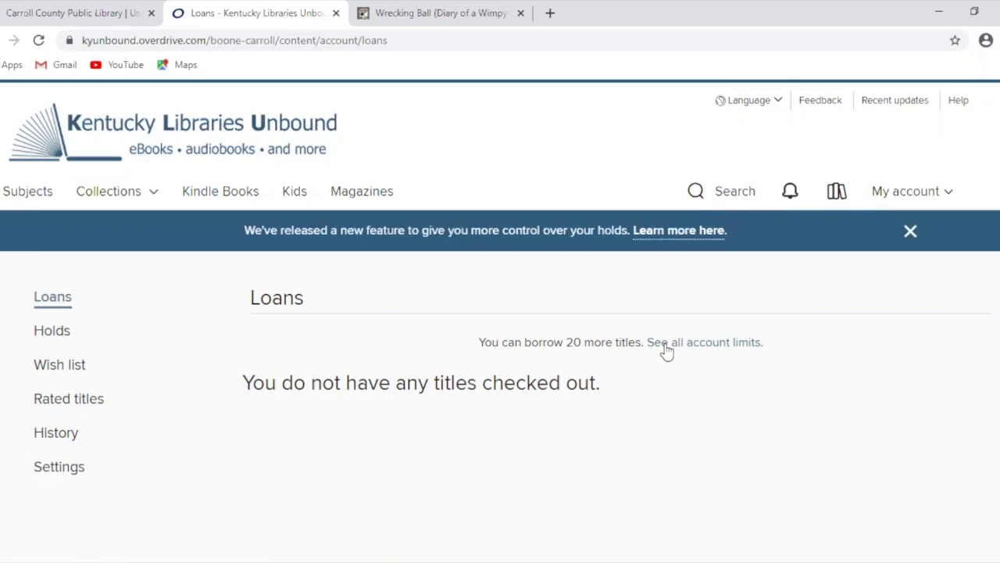
pyautogui.scroll(-1, 756, 285)
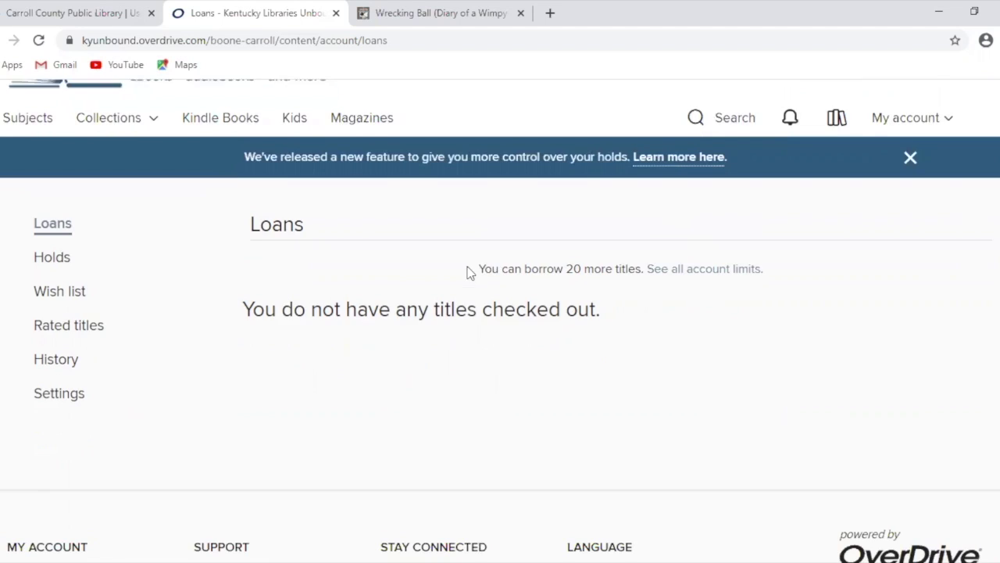